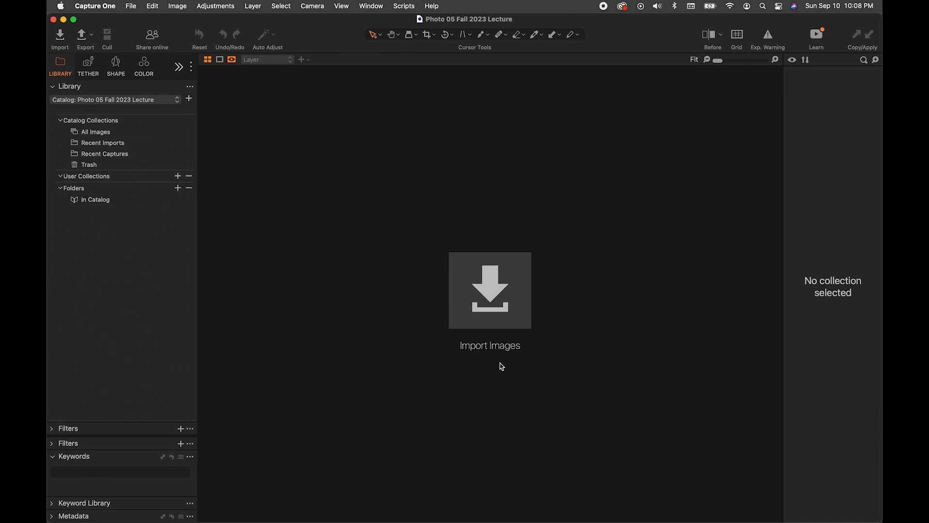
Open the image import window, move it to the screen's upper-left area and enlarge it
click(489, 347)
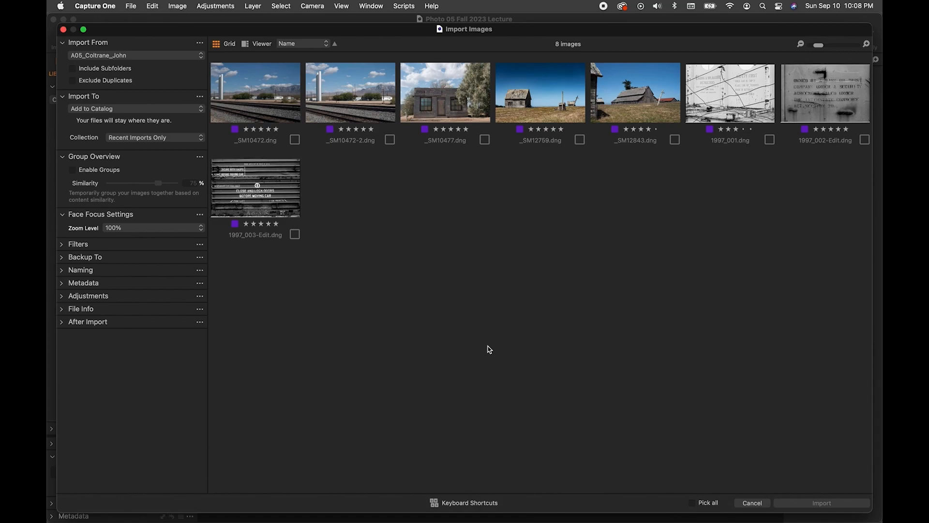
mouse_move(448, 36)
mouse_down()
mouse_move(419, 28)
mouse_move(434, 23)
mouse_up()
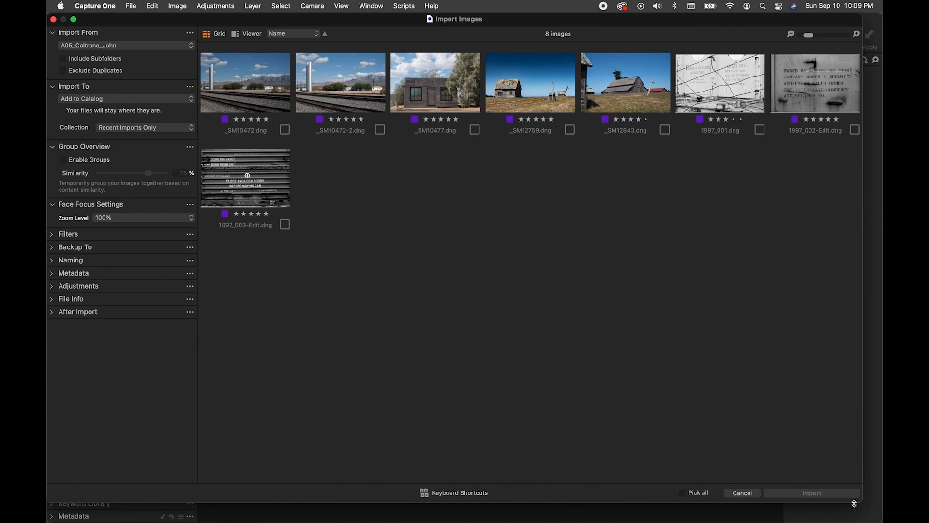
drag(854, 503, 866, 511)
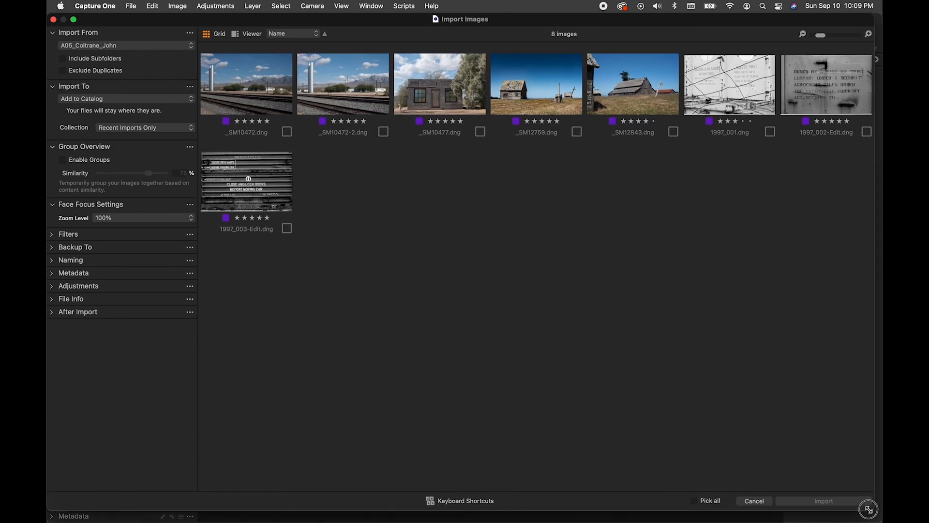
Reset the Import From tool and browse for a source folder on Extreme SSD: 00 Alieses > Photo 05 > Capture One Lecture Stuff
click(190, 35)
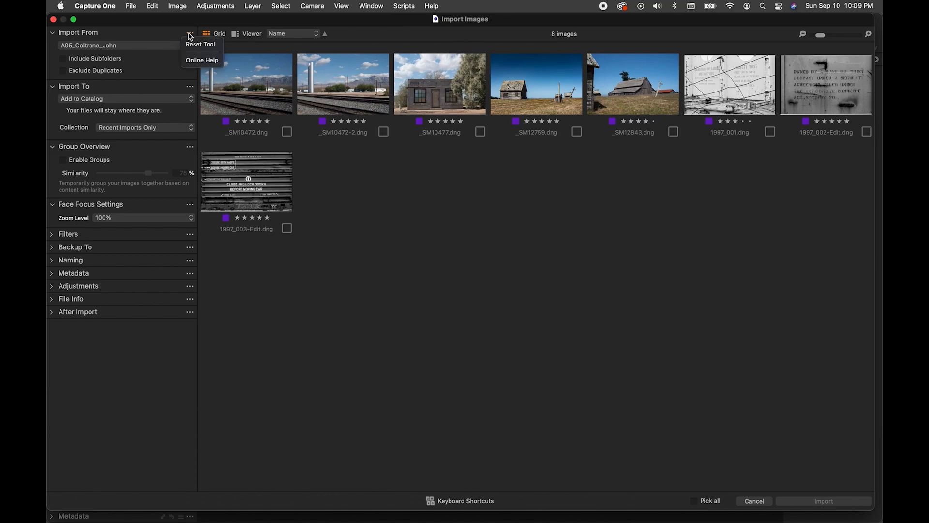
click(189, 44)
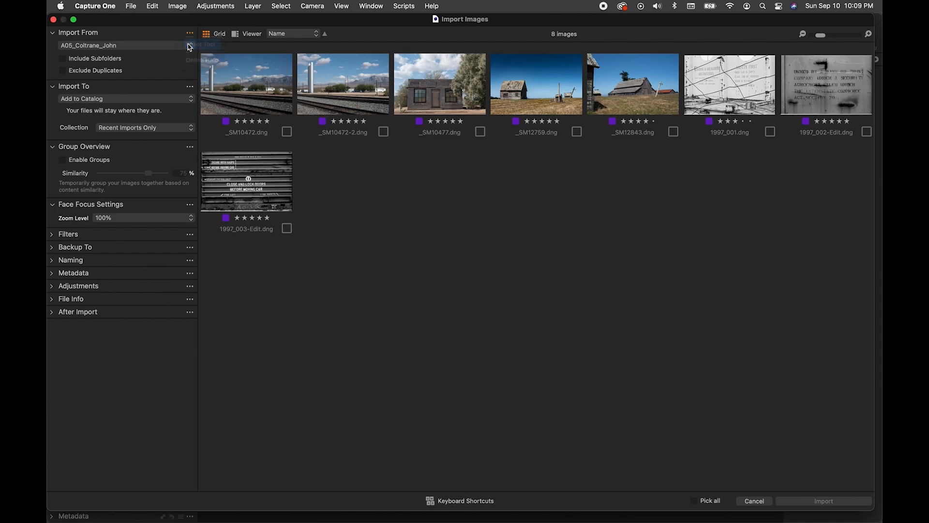
click(141, 48)
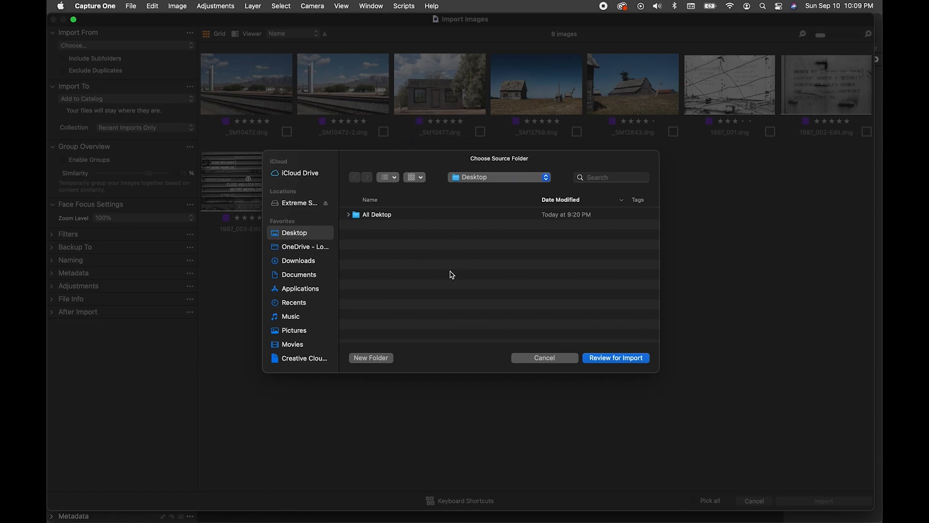
click(302, 206)
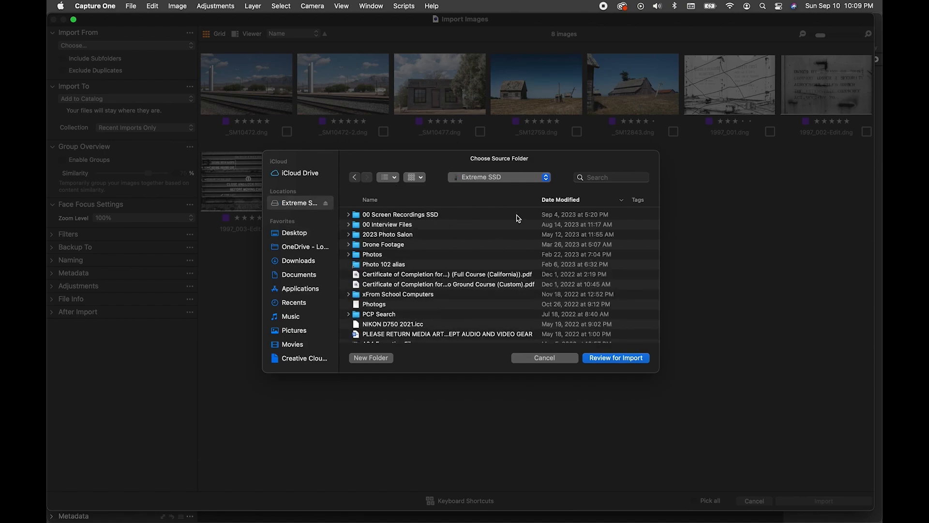
click(450, 202)
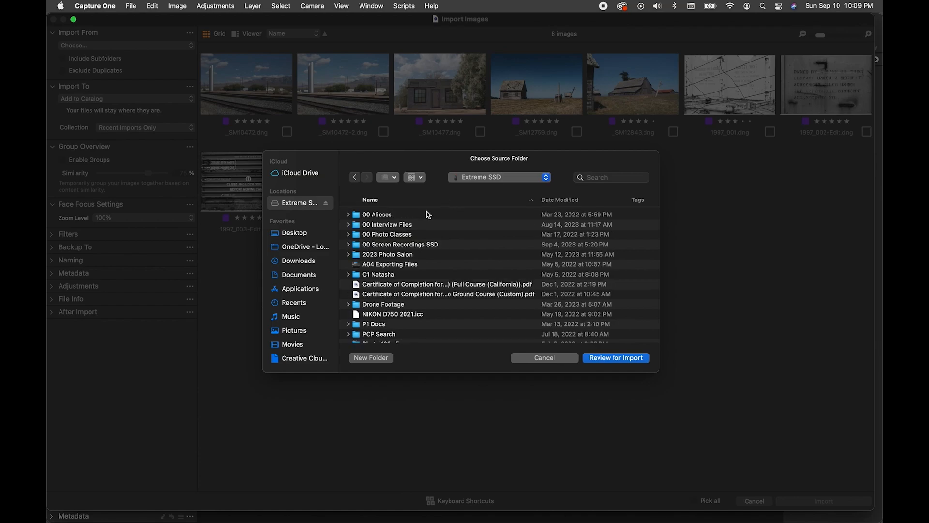
double_click(428, 214)
double_click(407, 225)
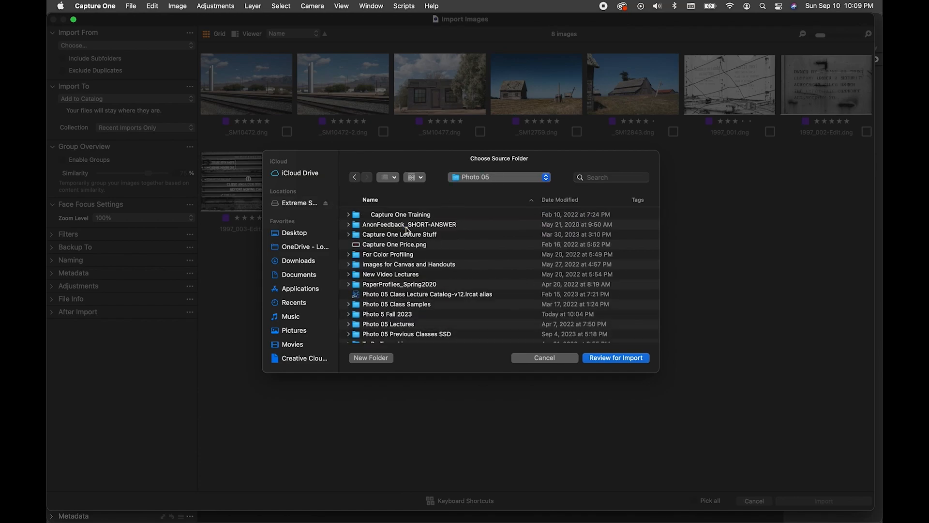
scroll(416, 264, down, 2)
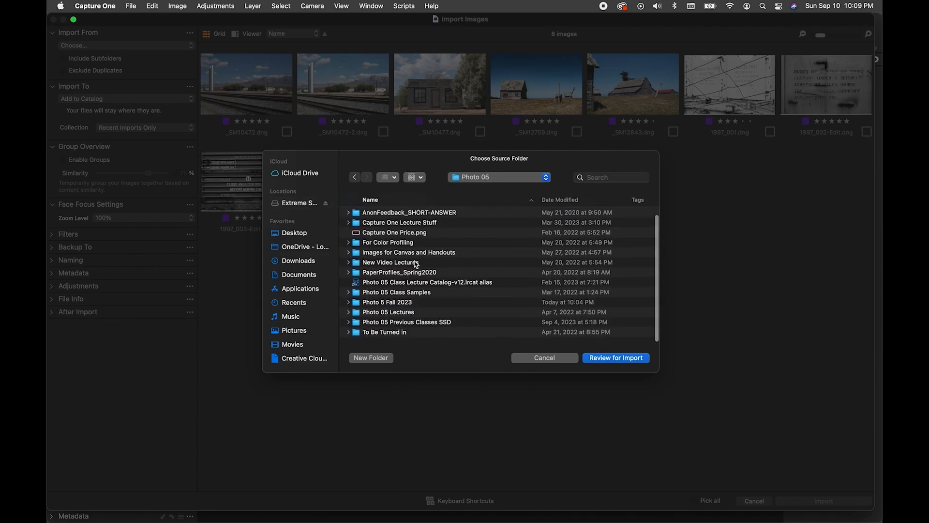
double_click(417, 224)
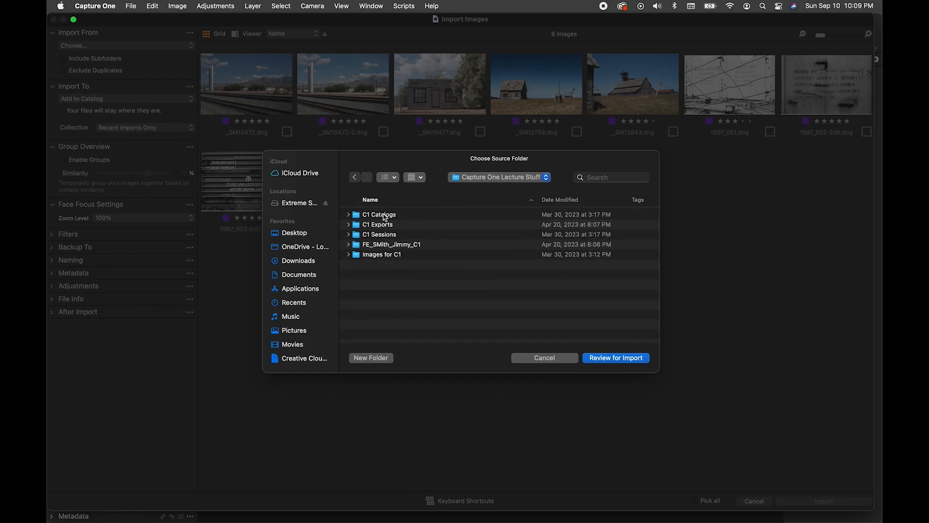
Check the contents of the Images for C1 folder, load it as the import source, and dismiss the Group Overview tip
click(378, 257)
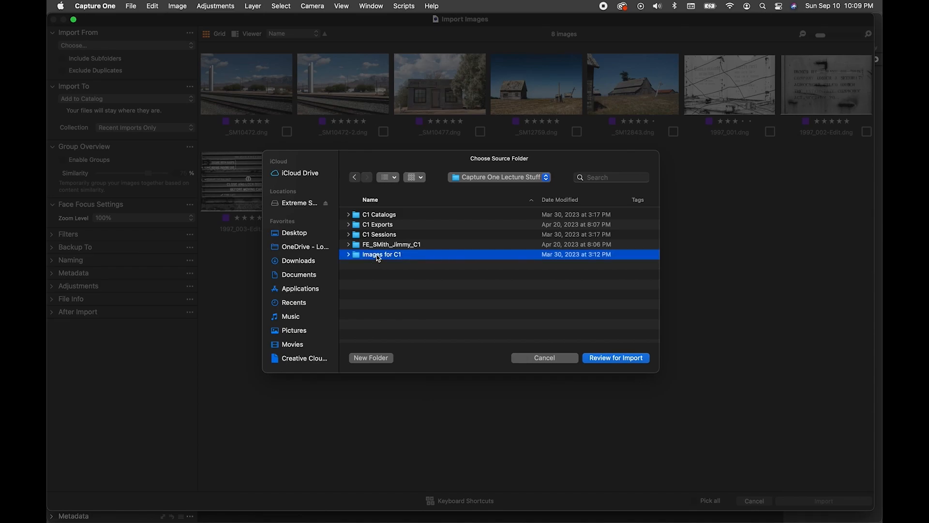
click(348, 255)
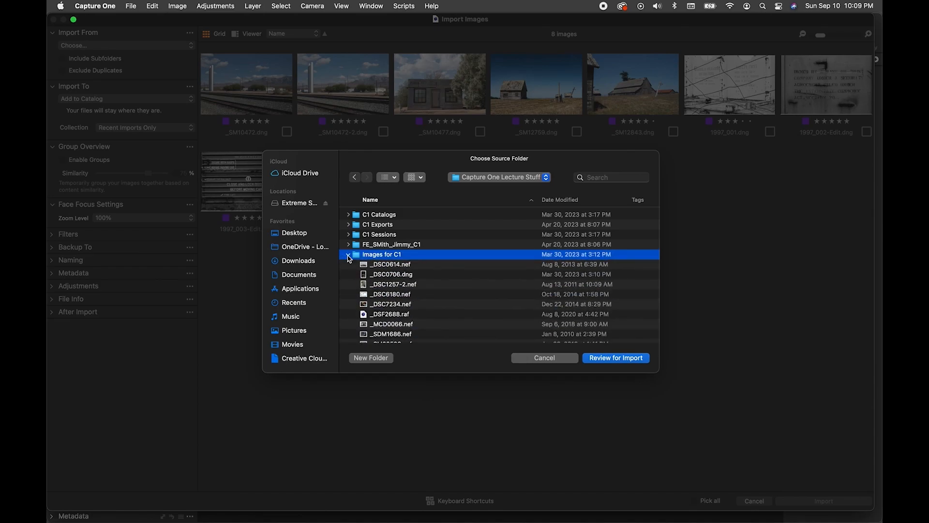
scroll(385, 279, down, 15)
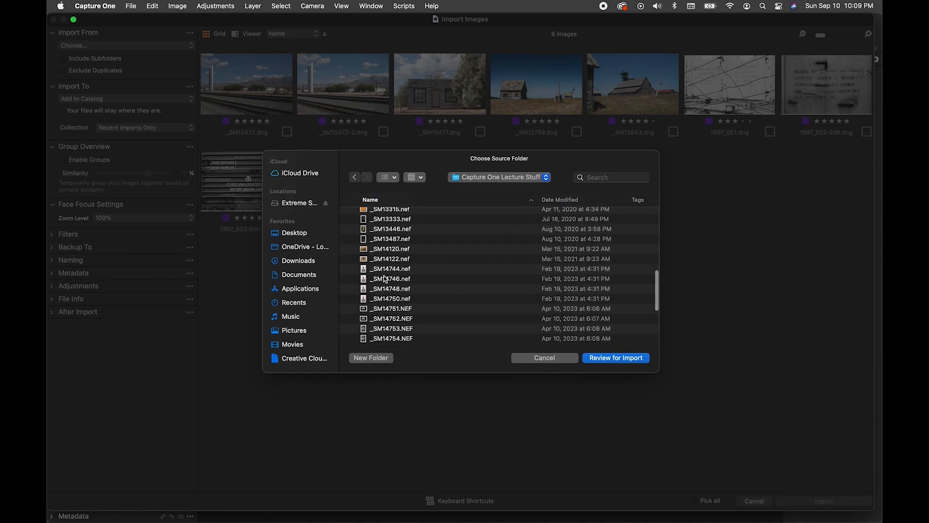
scroll(385, 279, up, 15)
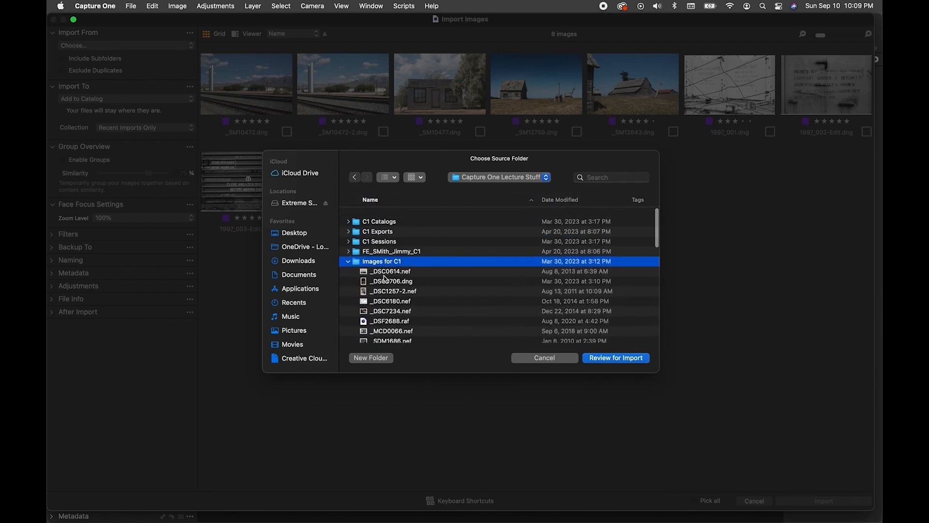
click(347, 254)
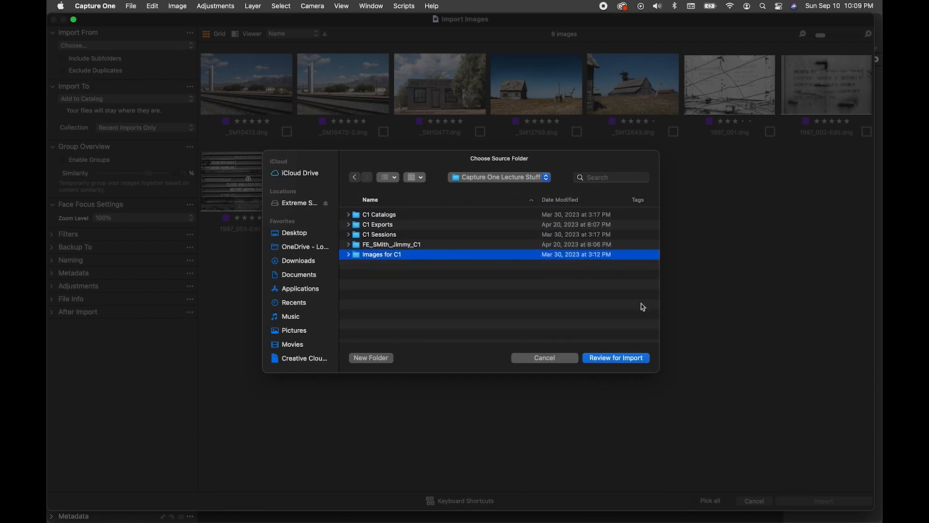
click(623, 359)
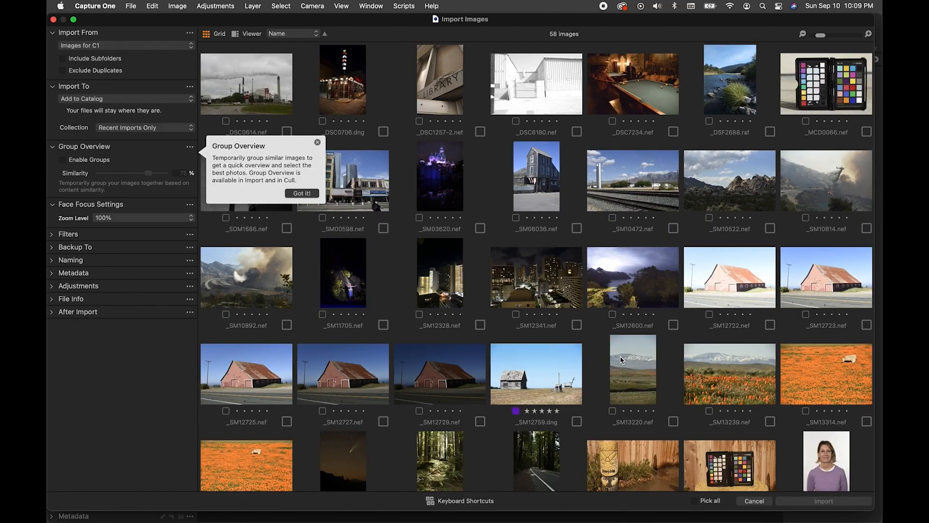
click(317, 142)
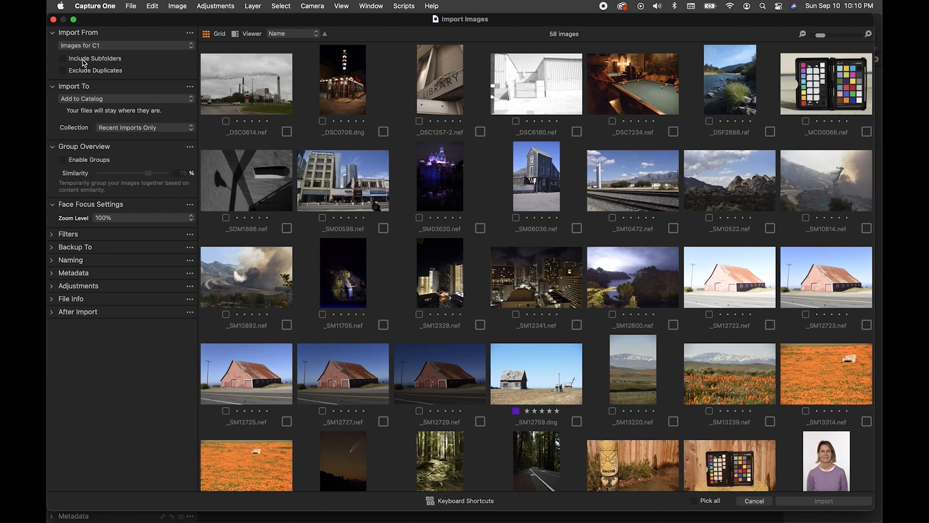
Examine the Include Subfolders option and the destination and collection choices for the import
click(63, 61)
click(63, 60)
click(149, 100)
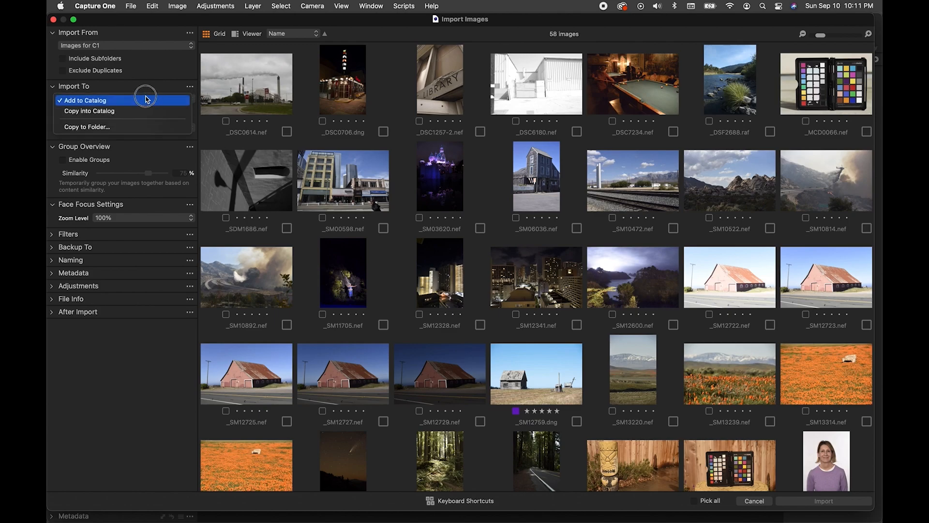
click(143, 92)
click(133, 97)
click(132, 98)
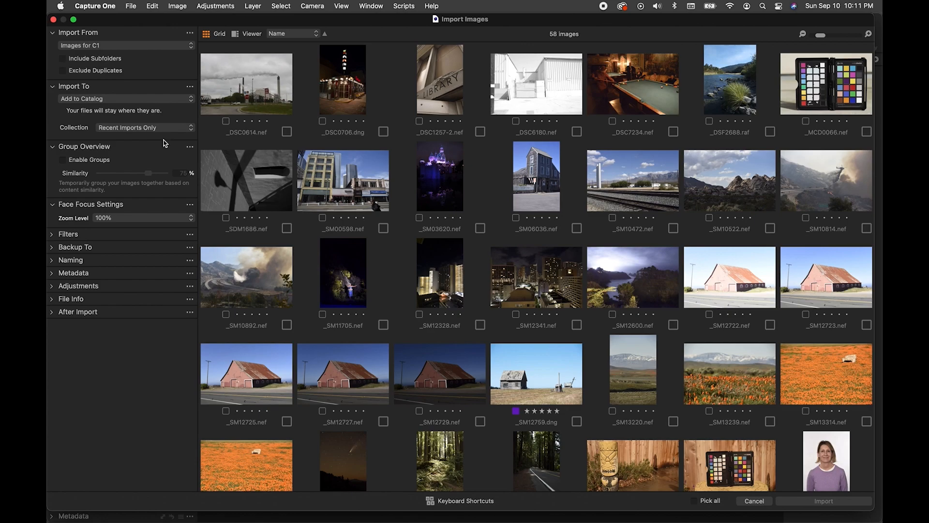
click(128, 129)
click(60, 126)
click(160, 129)
Enable groups in the Group Overview and look through the grouped thumbnails
click(64, 160)
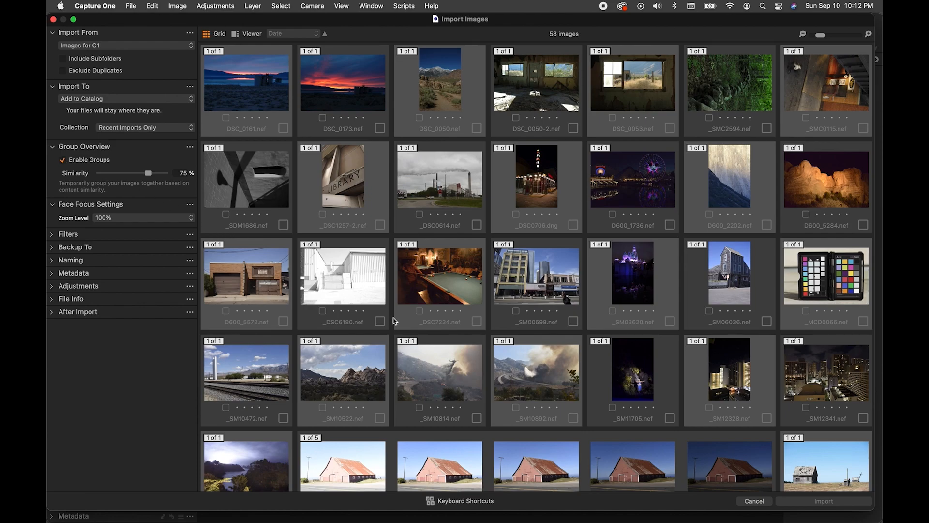
scroll(394, 320, down, 1)
scroll(394, 320, down, 5)
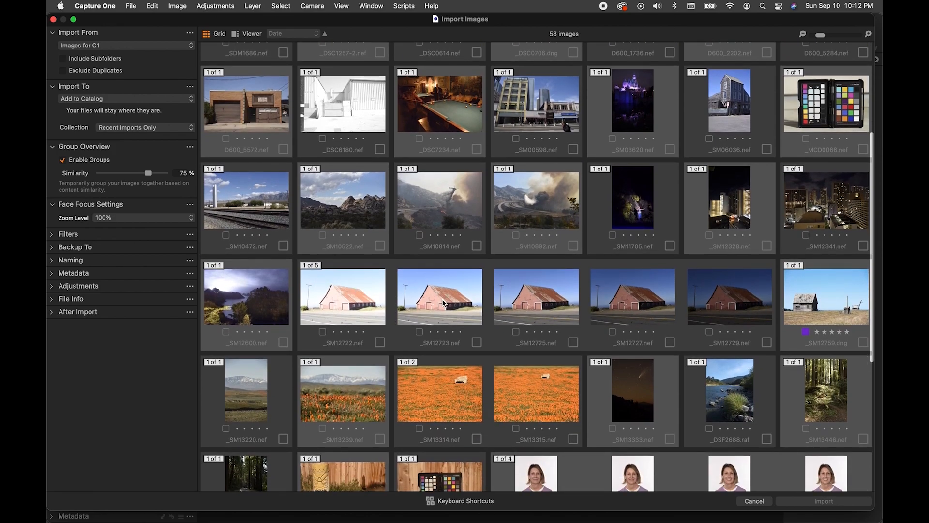
scroll(685, 290, down, 3)
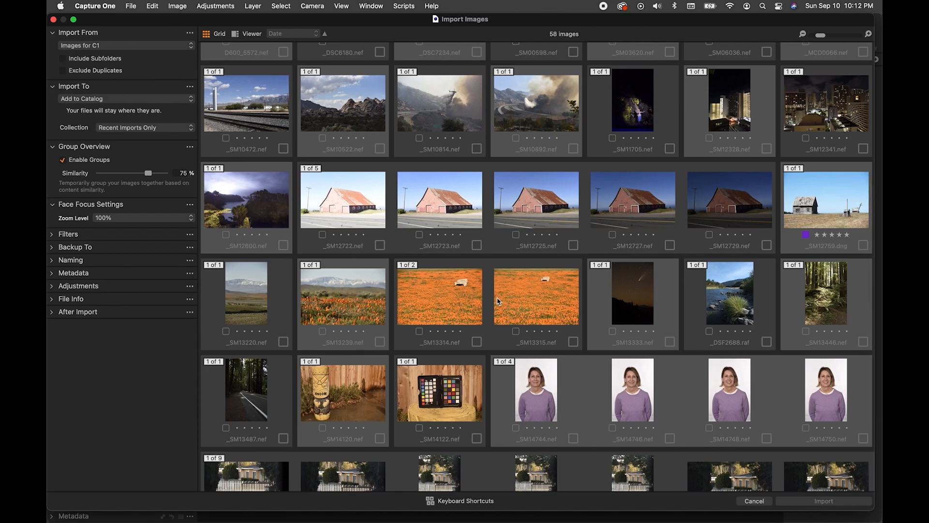
scroll(499, 301, up, 2)
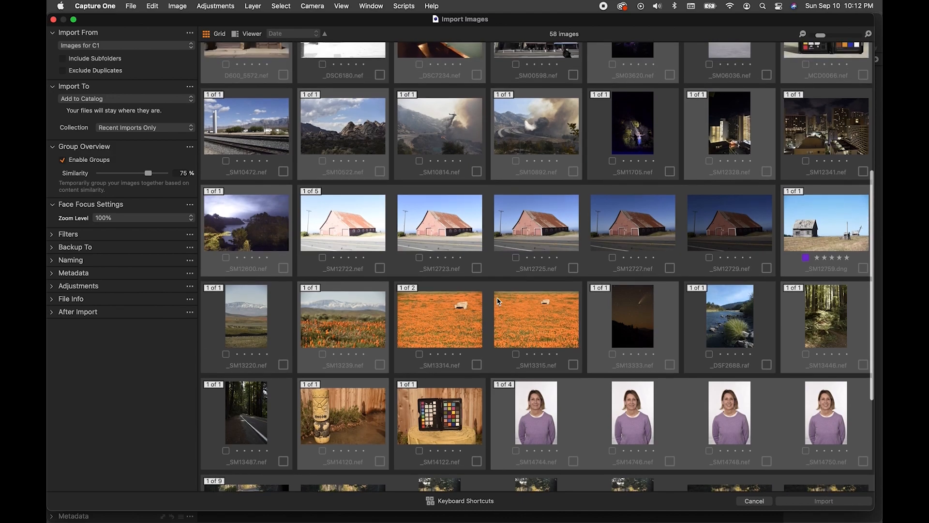
scroll(499, 301, up, 15)
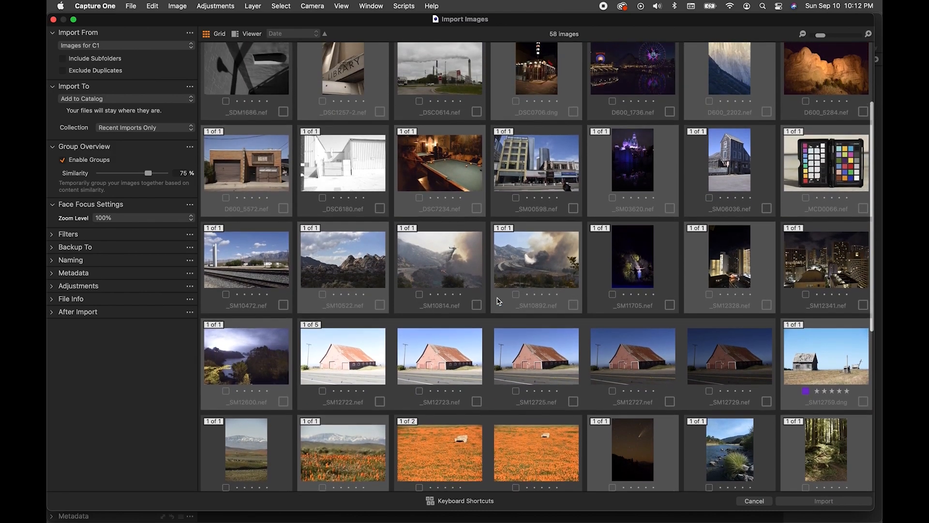
scroll(499, 302, up, 2)
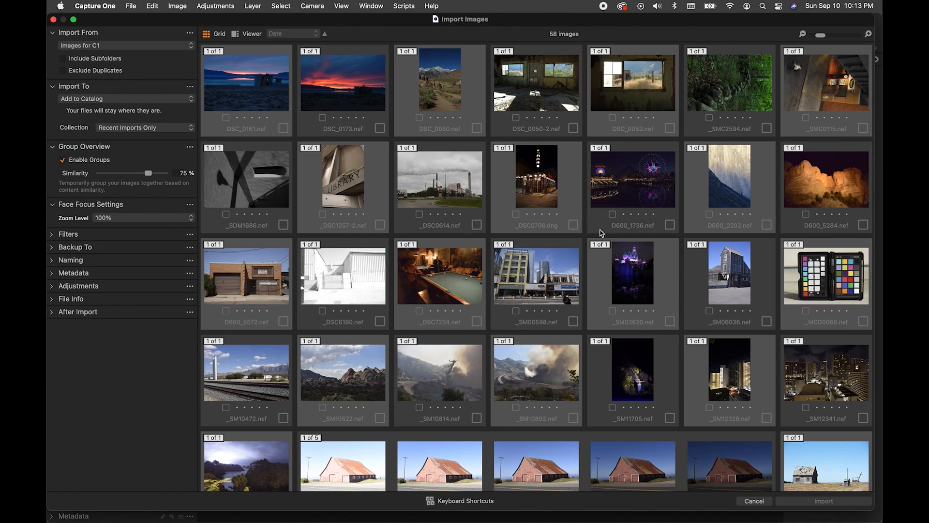
scroll(601, 233, down, 1)
scroll(601, 234, up, 1)
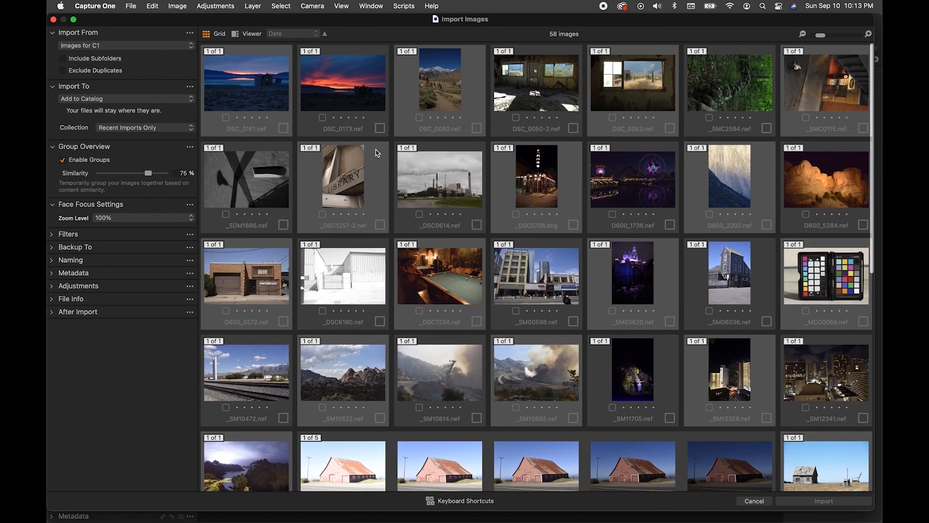
Lower the group similarity to 39% and look through how the thumbnails are grouped
drag(149, 176, 126, 175)
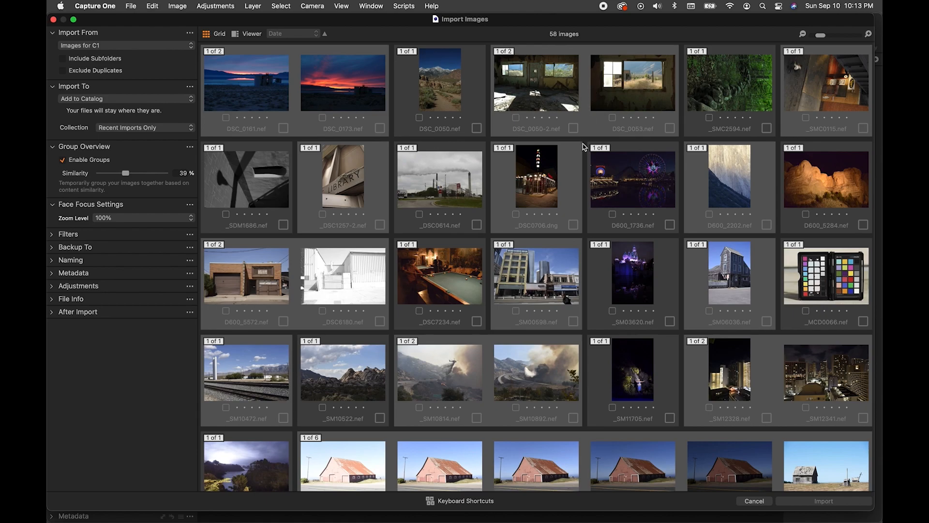
scroll(562, 269, down, 3)
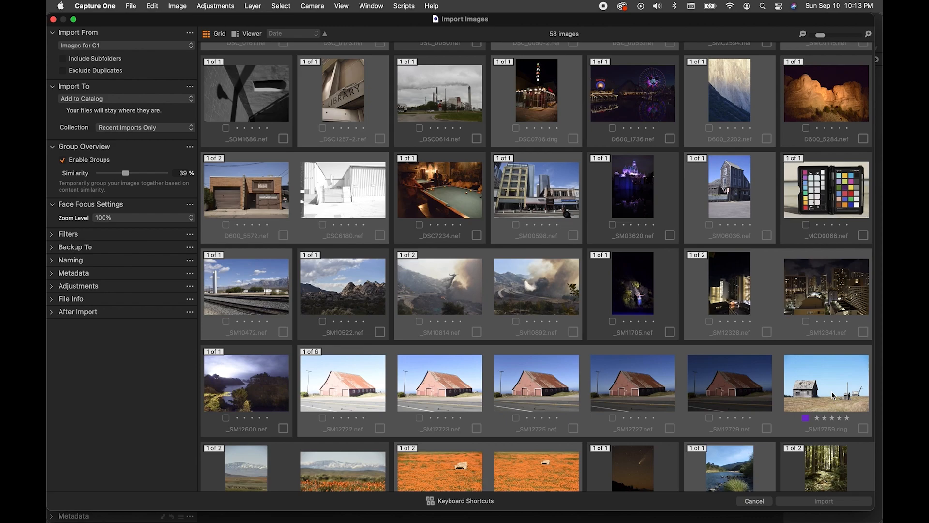
scroll(832, 396, down, 3)
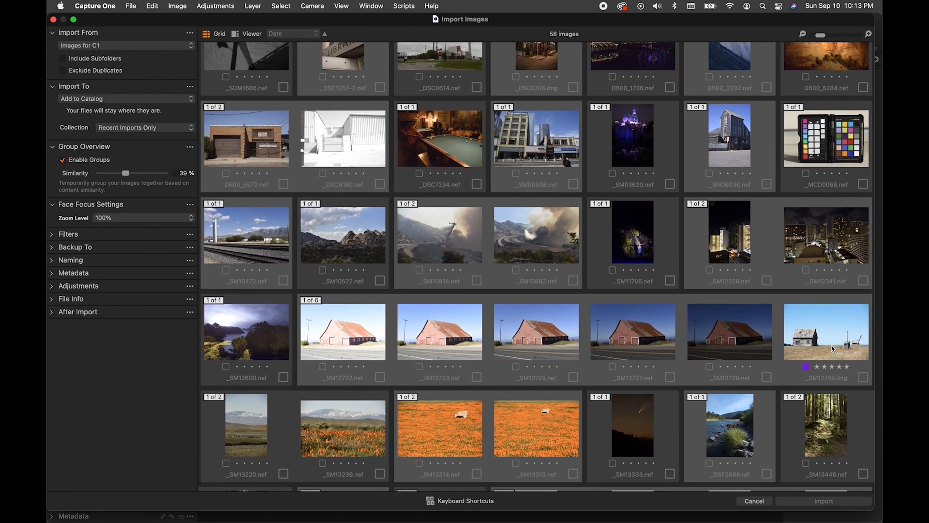
scroll(802, 343, down, 5)
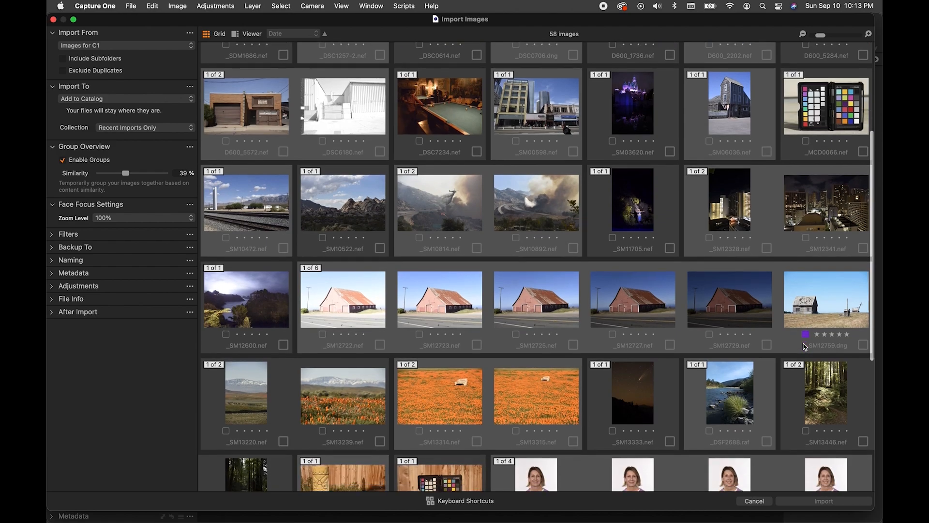
scroll(804, 346, down, 10)
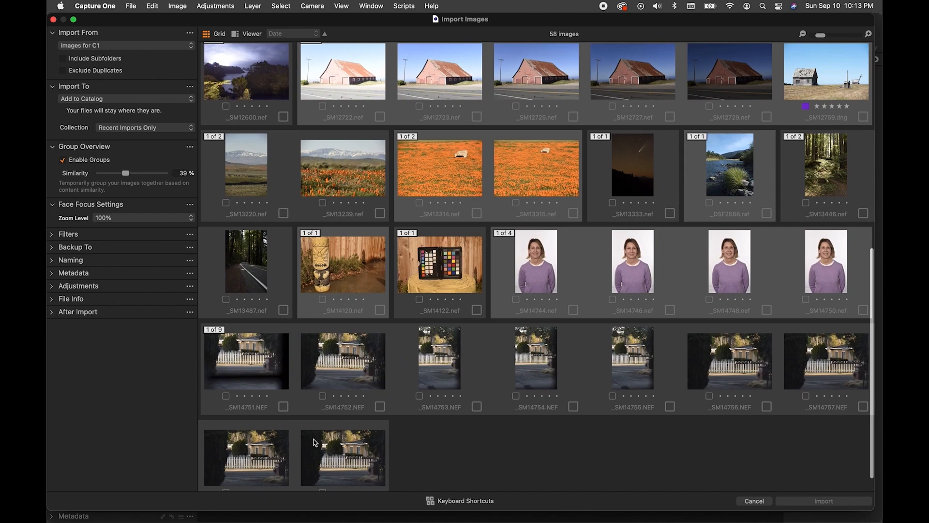
scroll(321, 454, down, 2)
scroll(322, 456, up, 15)
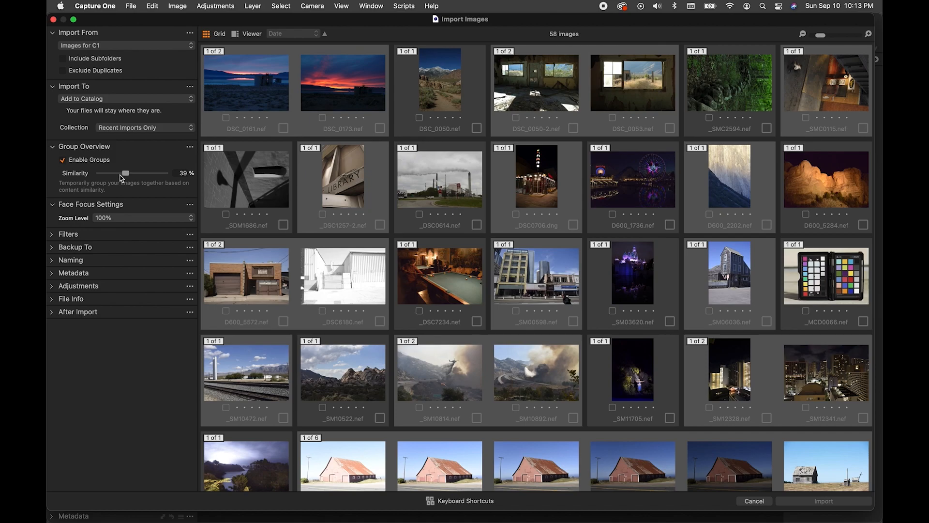
Set the group similarity to 100% and check the resulting thumbnail groups
drag(125, 174, 169, 173)
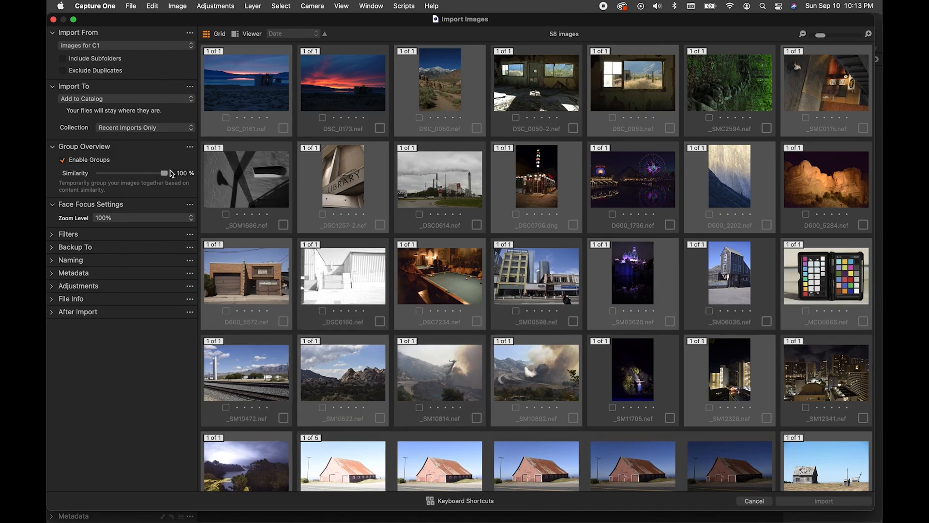
scroll(680, 203, down, 5)
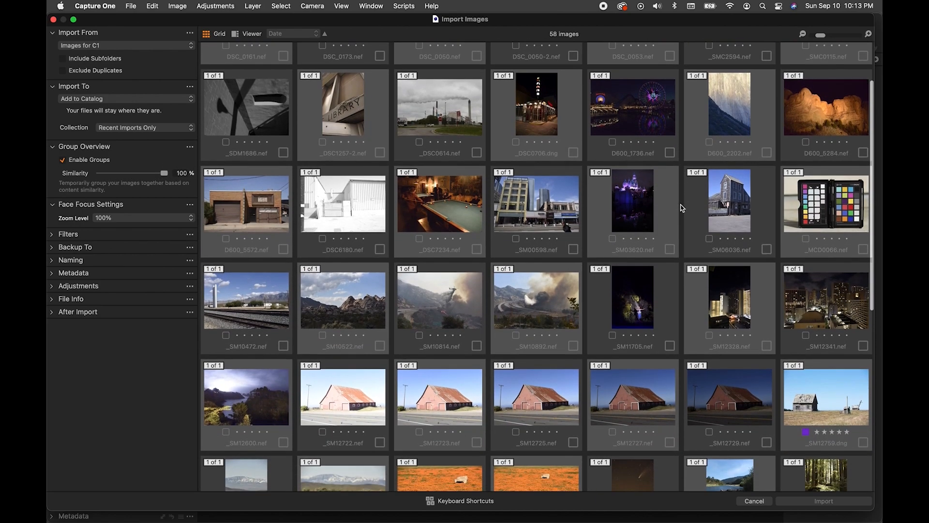
Set the group similarity to 50% and look through how the thumbnails are grouped
scroll(681, 208, down, 3)
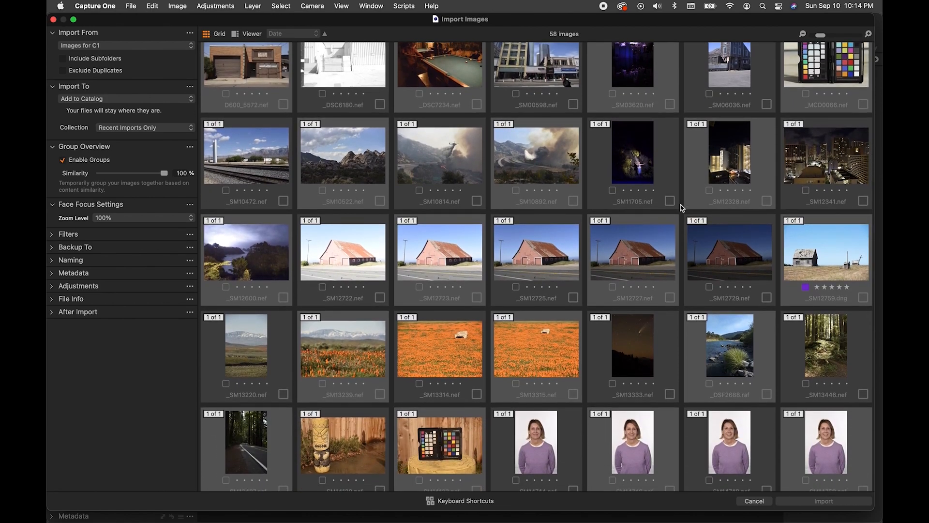
scroll(682, 208, up, 3)
click(134, 174)
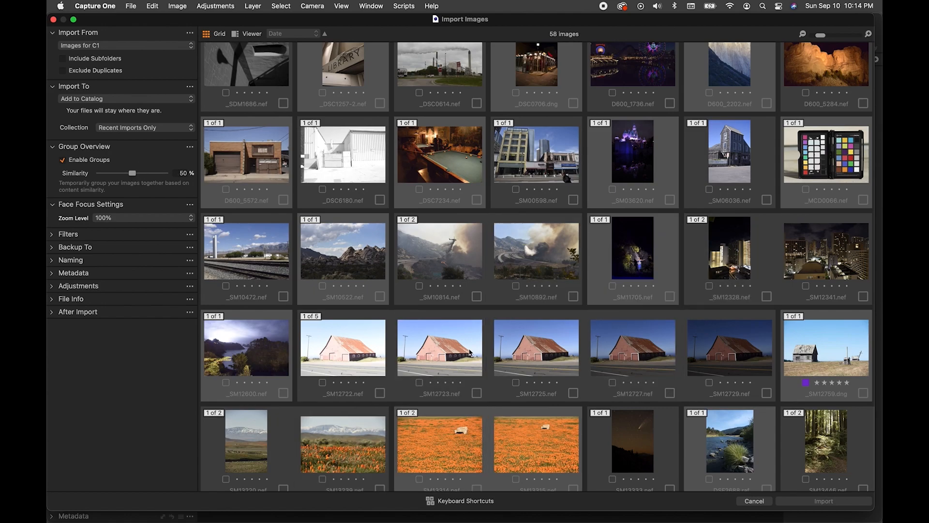
scroll(444, 374, down, 3)
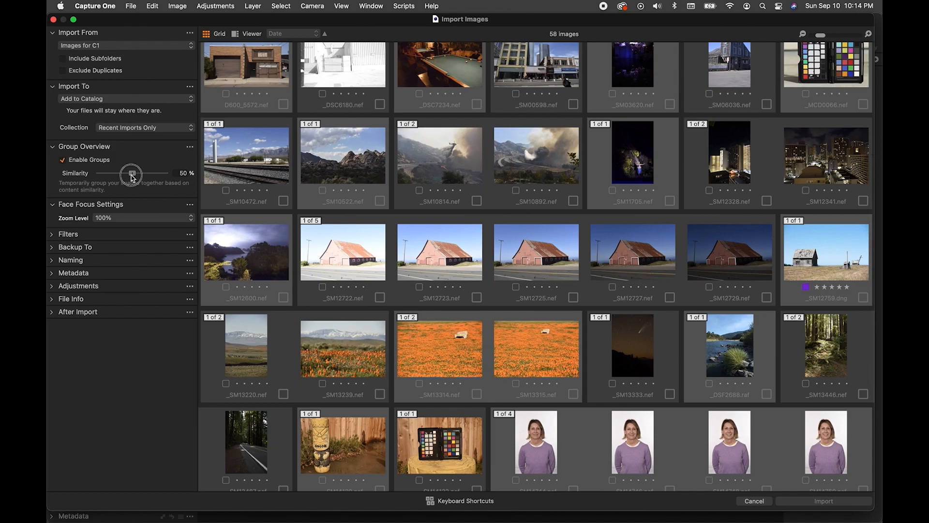
Lower the group similarity to 24% and look through the resulting thumbnail groups
drag(122, 176, 117, 177)
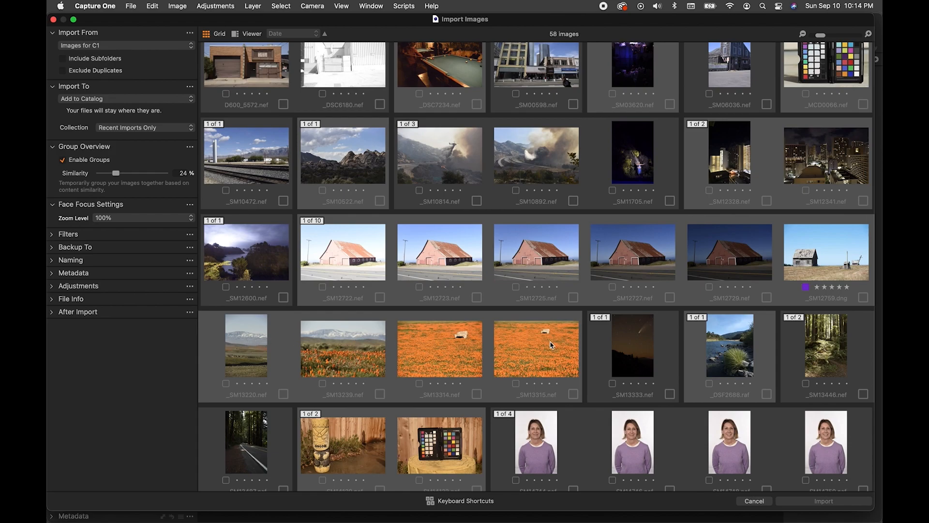
scroll(552, 345, up, 2)
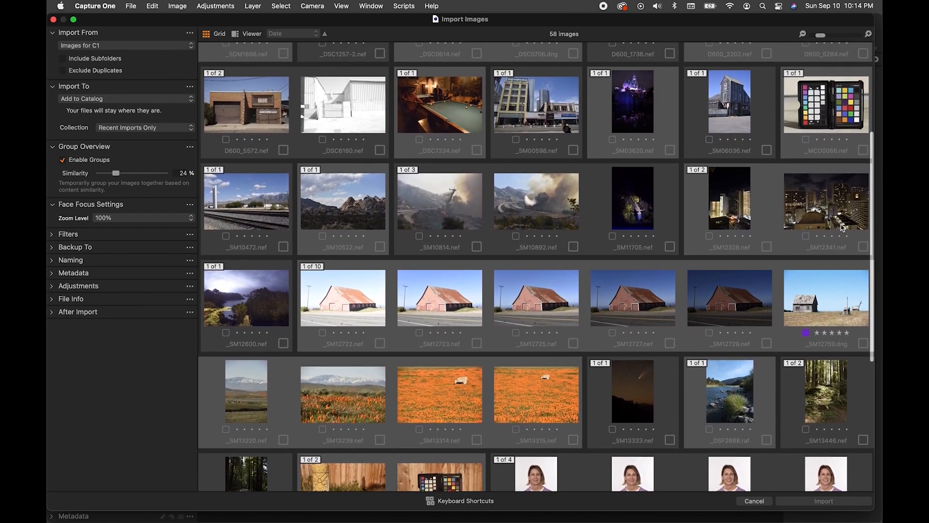
scroll(719, 315, up, 5)
scroll(719, 315, up, 2)
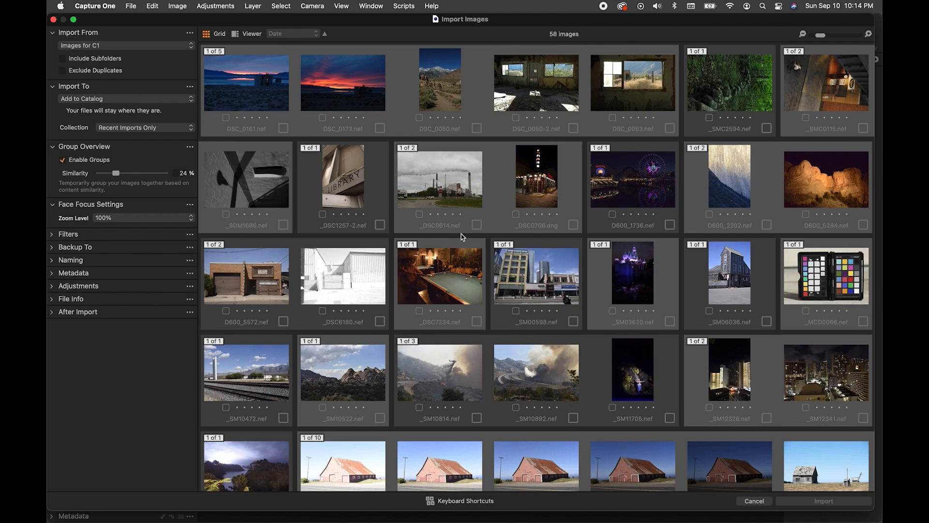
scroll(552, 257, up, 1)
Check the zoom level choices in the Face Focus Settings, leave 100% selected and collapse the section
click(124, 222)
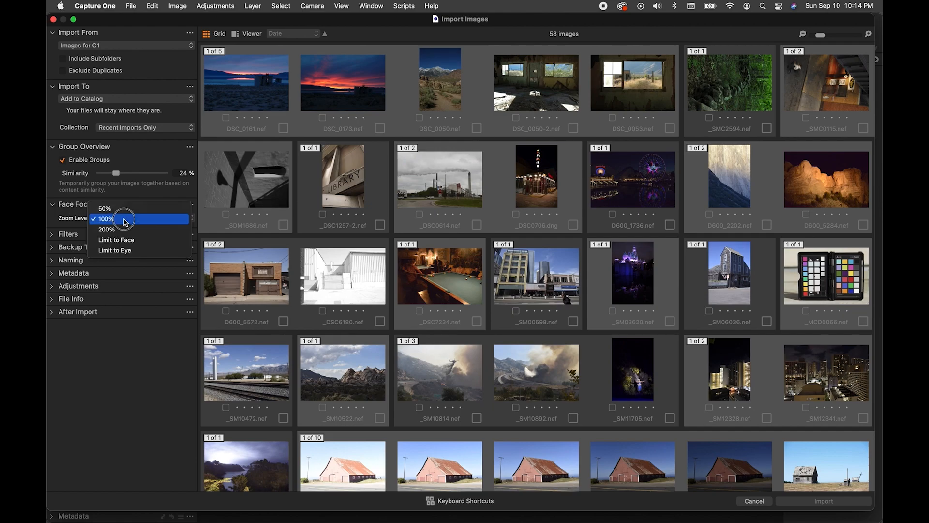
drag(124, 219, 63, 215)
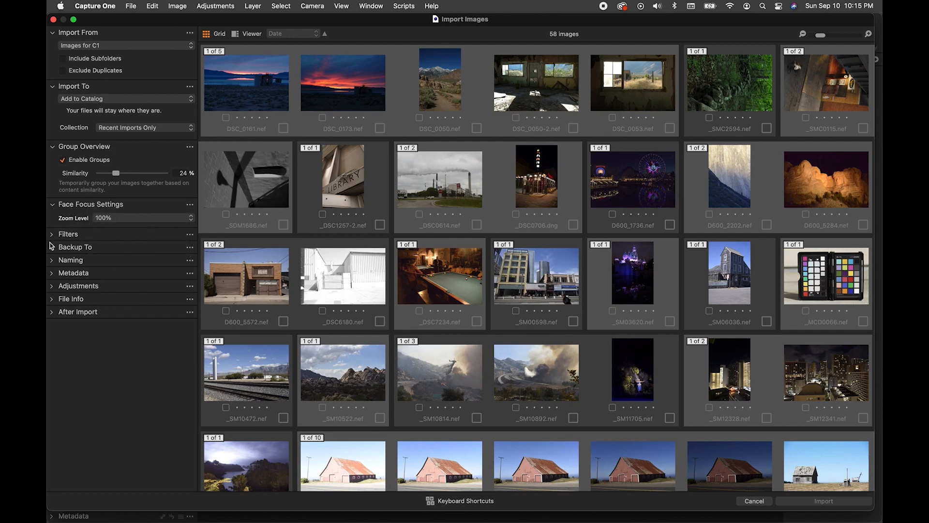
click(53, 204)
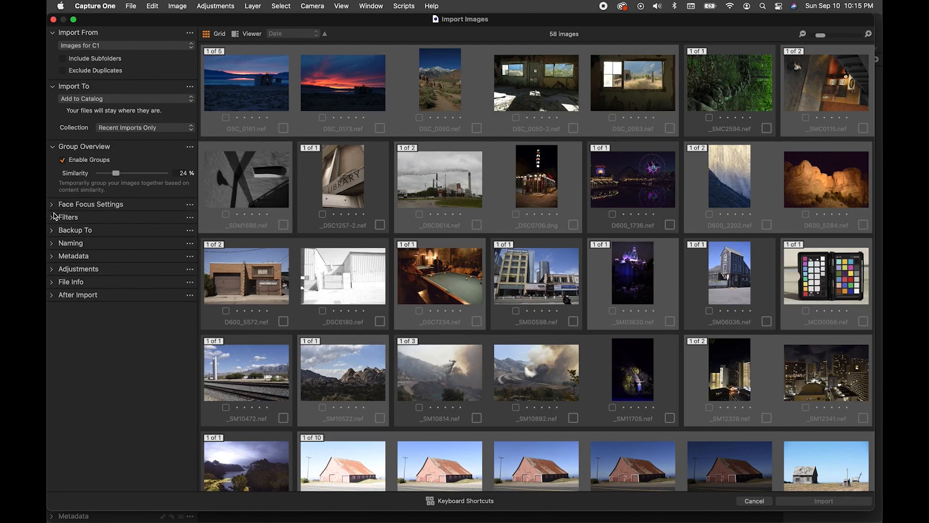
Expand the import Filters, look through the rating, color tag and date entries, and collapse them again
click(52, 217)
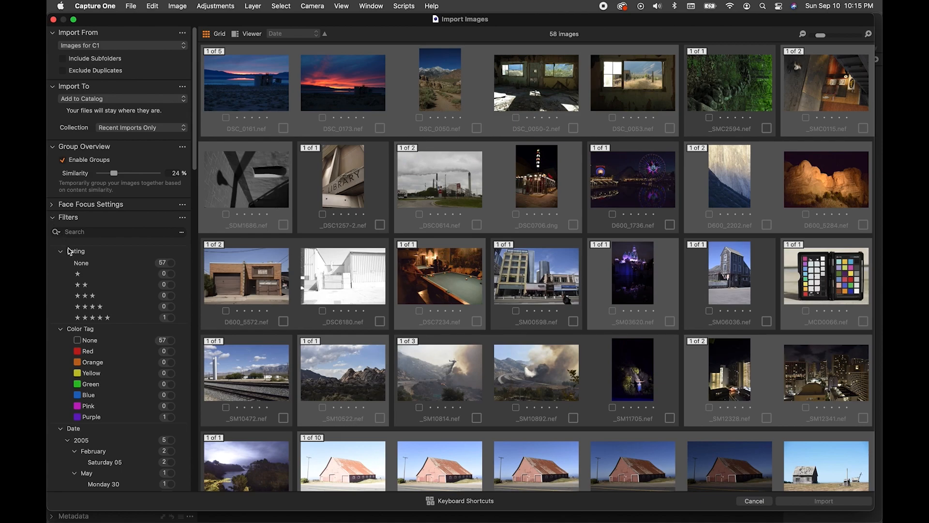
scroll(121, 261, down, 5)
scroll(123, 263, down, 6)
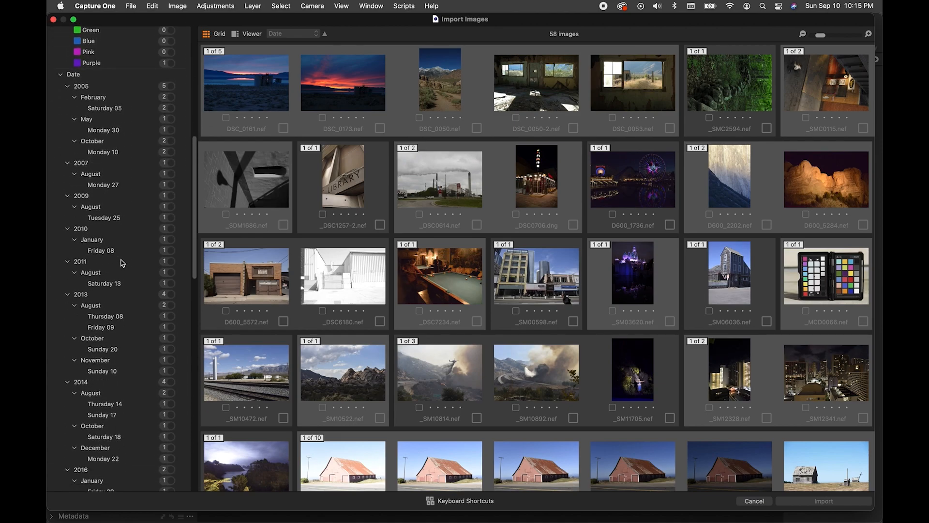
scroll(123, 263, up, 9)
scroll(122, 262, up, 3)
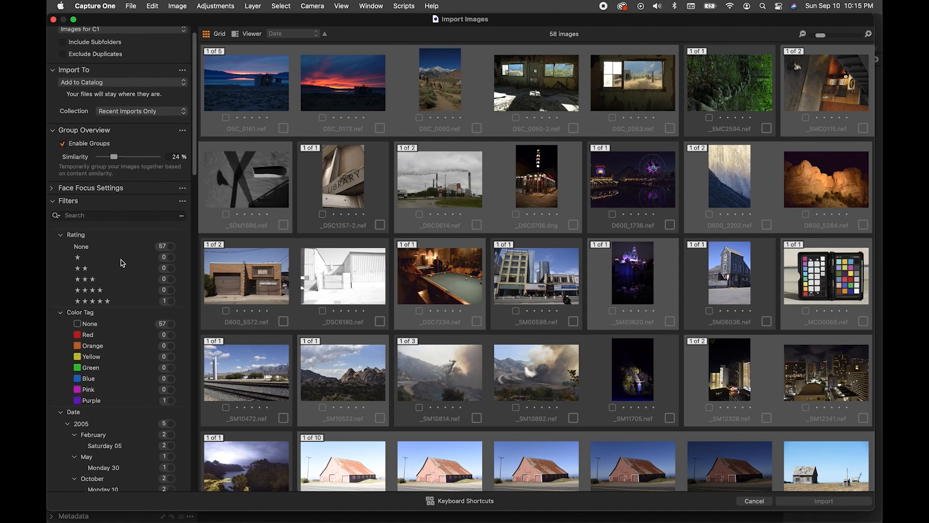
click(53, 212)
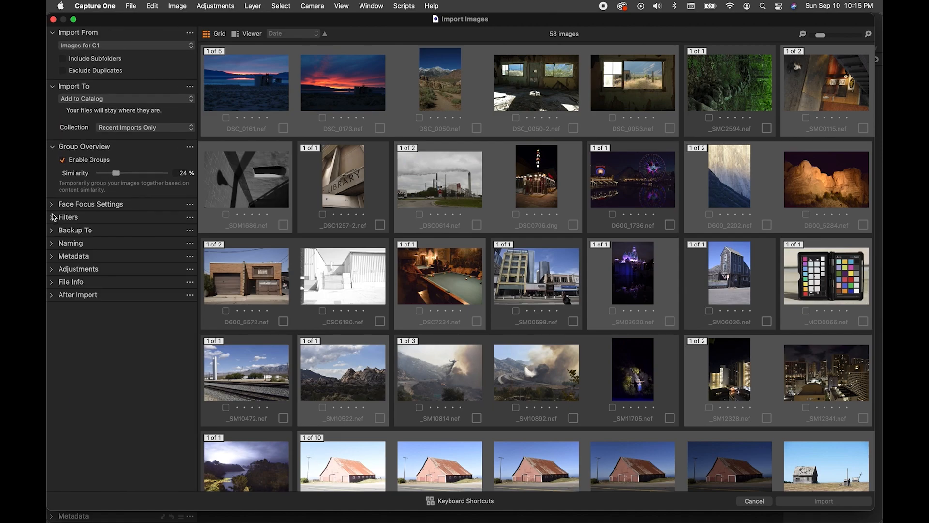
Examine the Backup To and Naming settings for the import, collapsing each section after viewing it
click(53, 232)
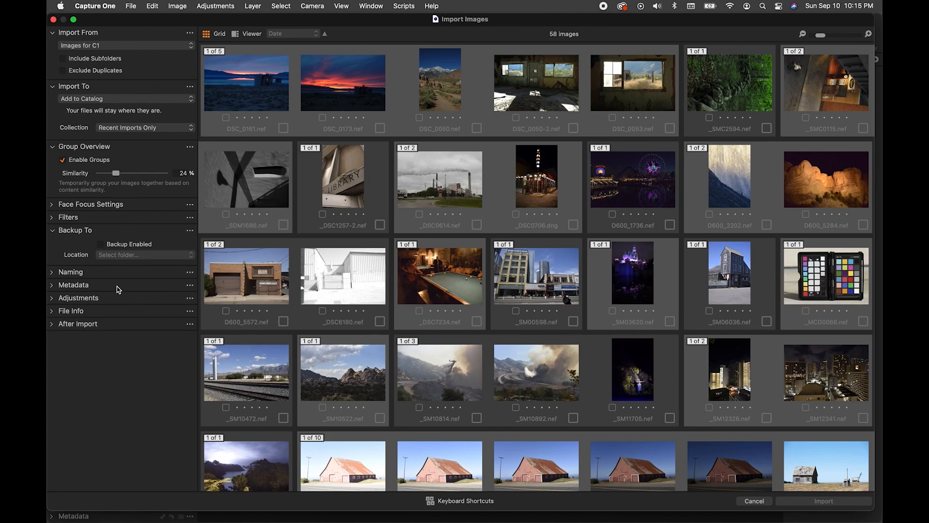
click(51, 231)
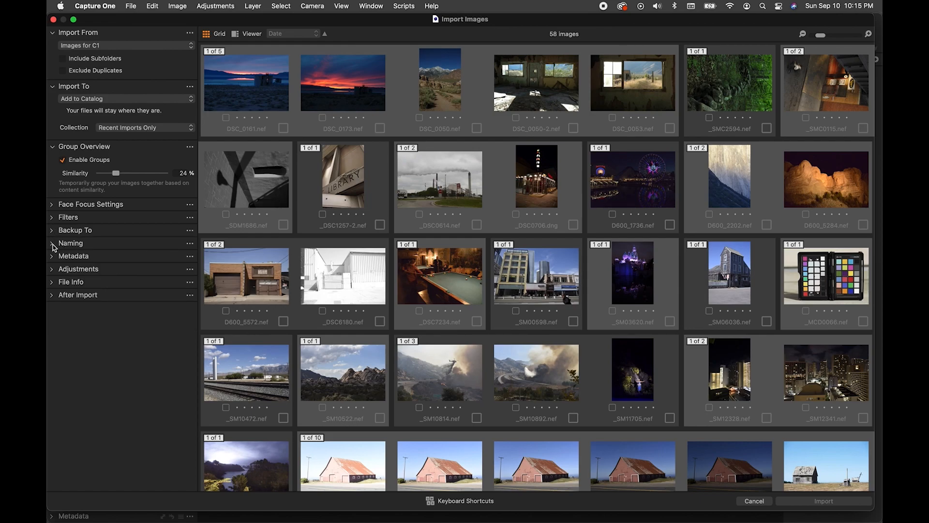
click(52, 243)
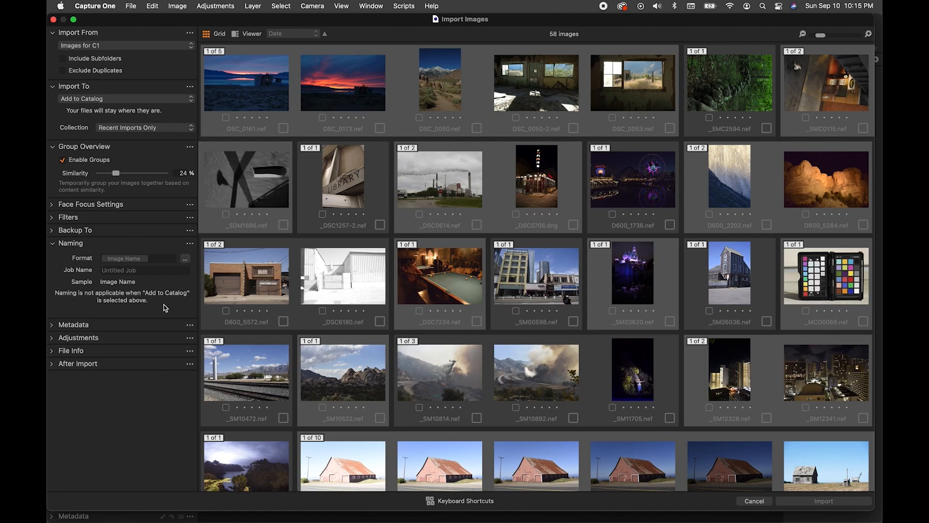
click(52, 243)
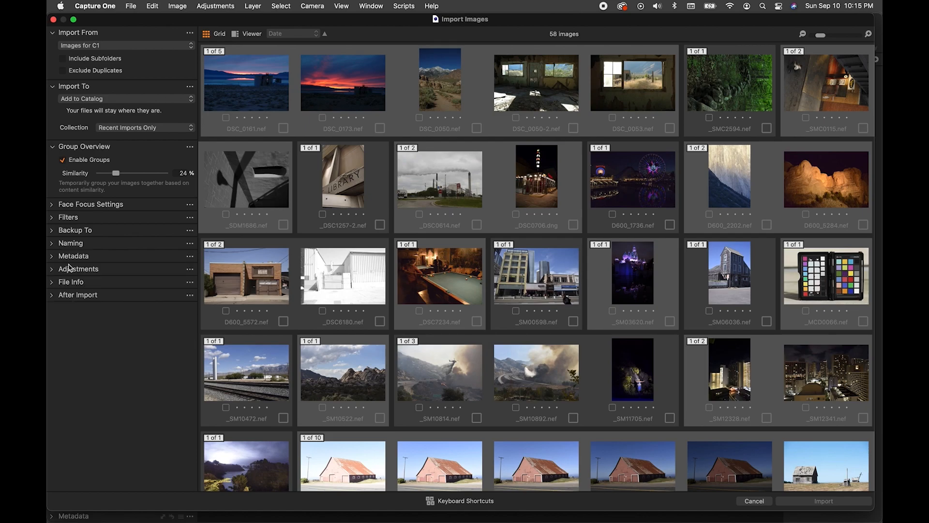
Examine the Metadata and Adjustments settings for the import, collapsing each section after viewing it
click(54, 257)
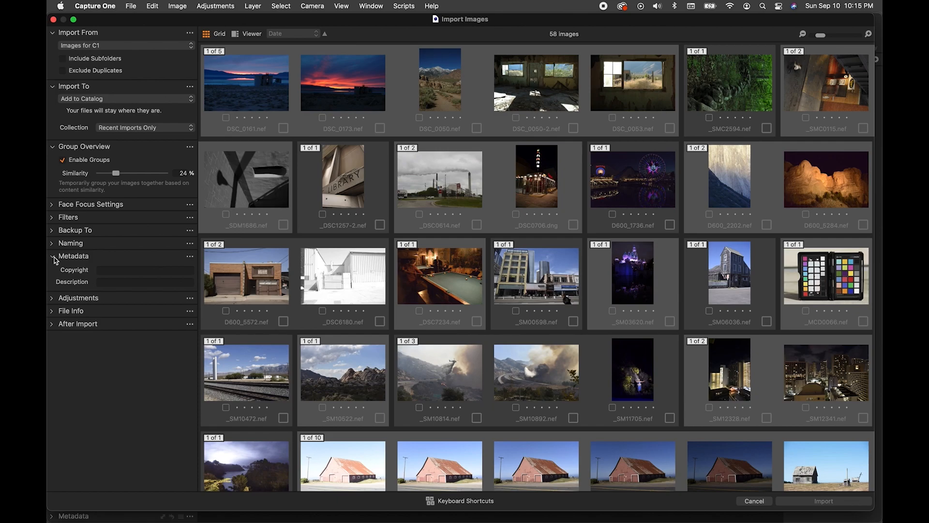
click(54, 259)
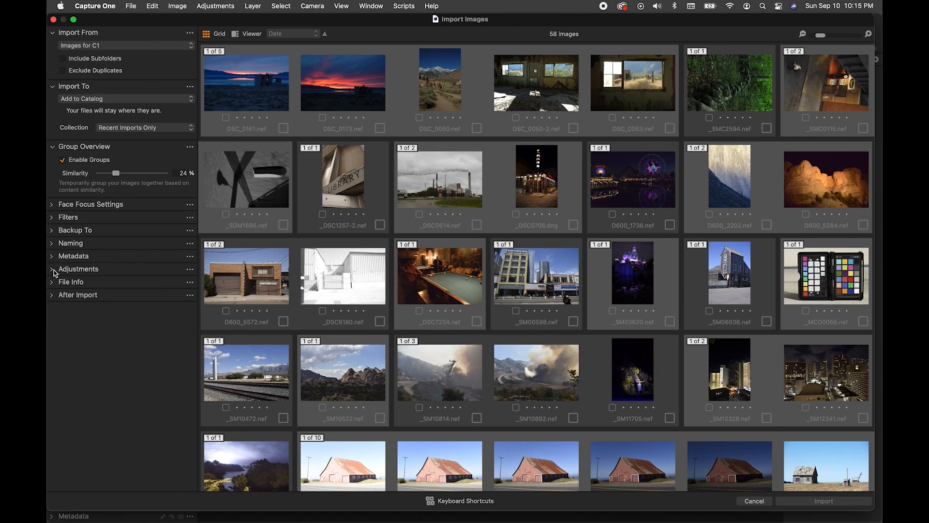
click(54, 270)
click(54, 271)
View the File Info of image D600_5572.nef and collapse the section again
click(57, 283)
click(57, 283)
click(57, 284)
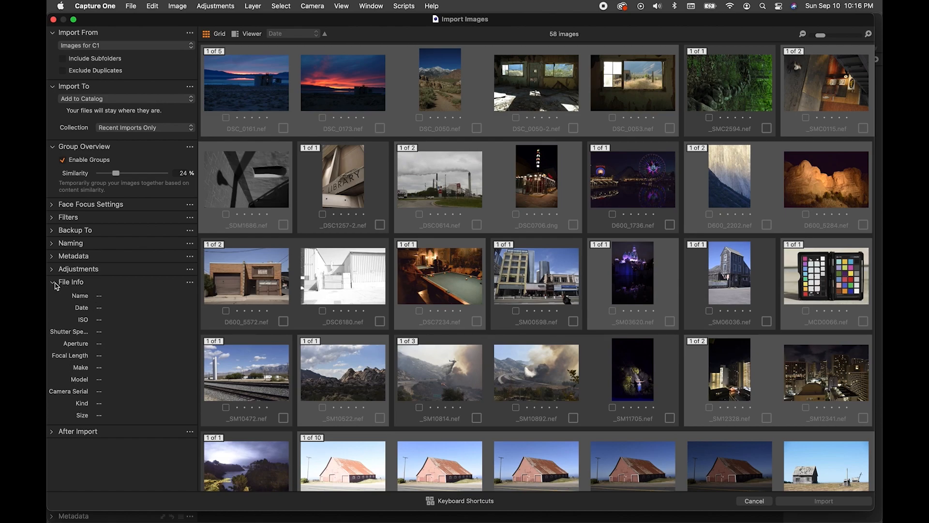
click(240, 289)
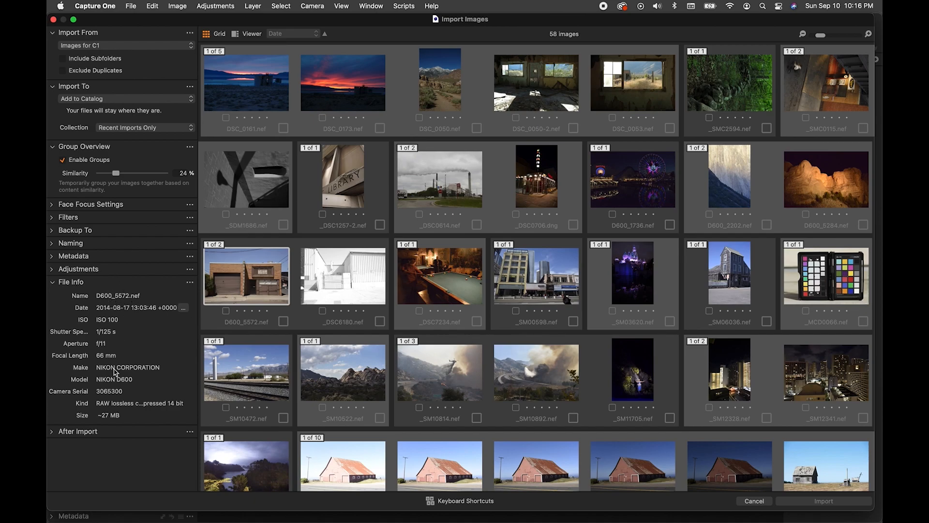
click(52, 282)
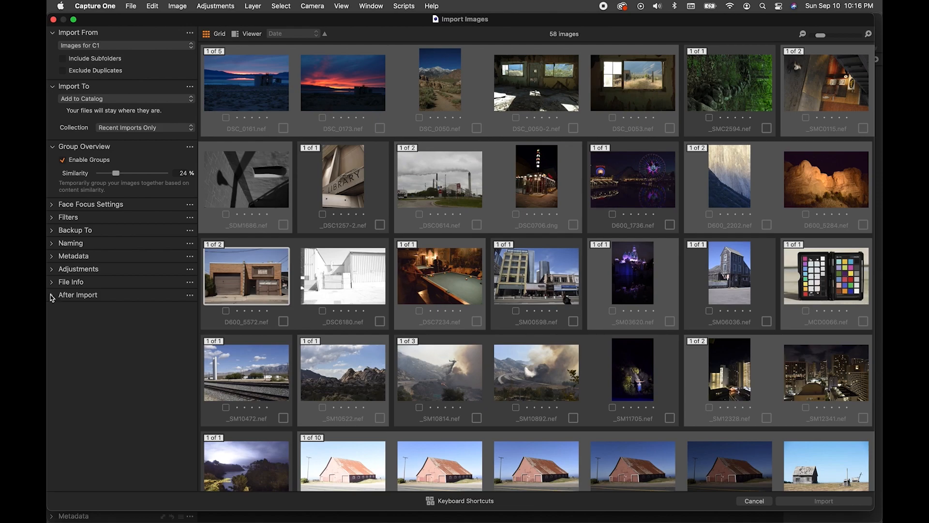
Expand the After Import options and look over the full set of image thumbnails
click(52, 295)
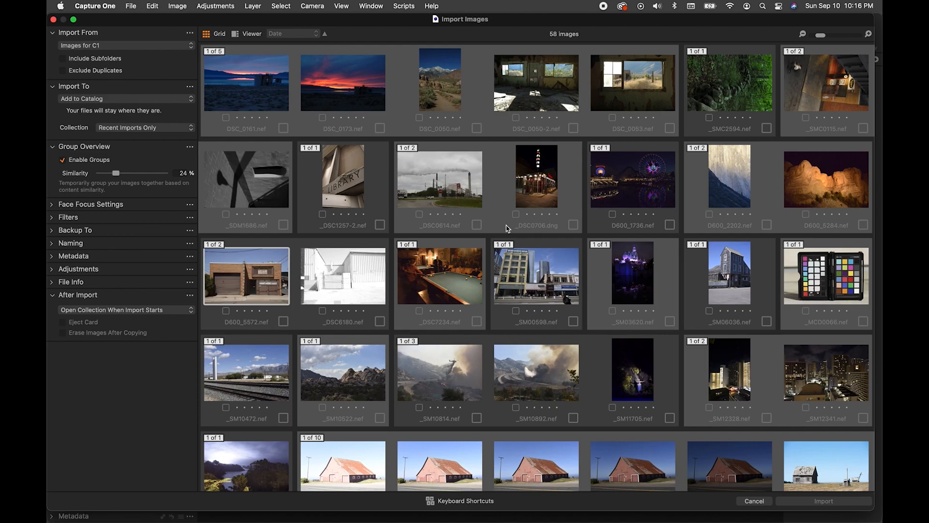
scroll(506, 229, down, 4)
scroll(506, 228, down, 6)
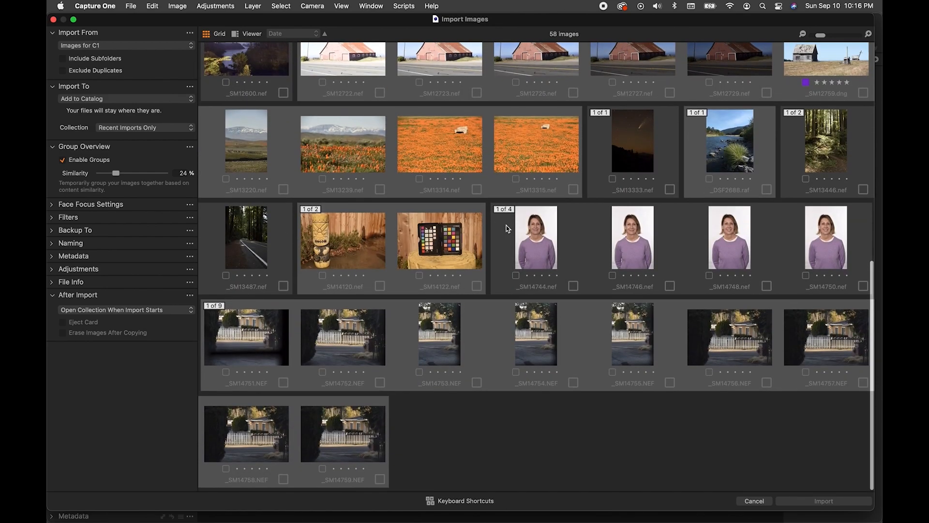
scroll(507, 229, up, 3)
scroll(507, 228, up, 5)
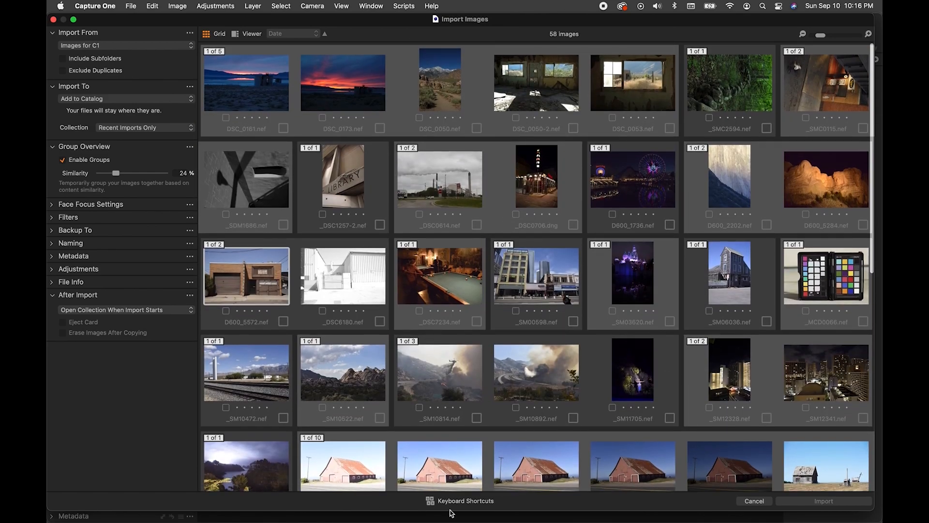
scroll(325, 100, up, 1)
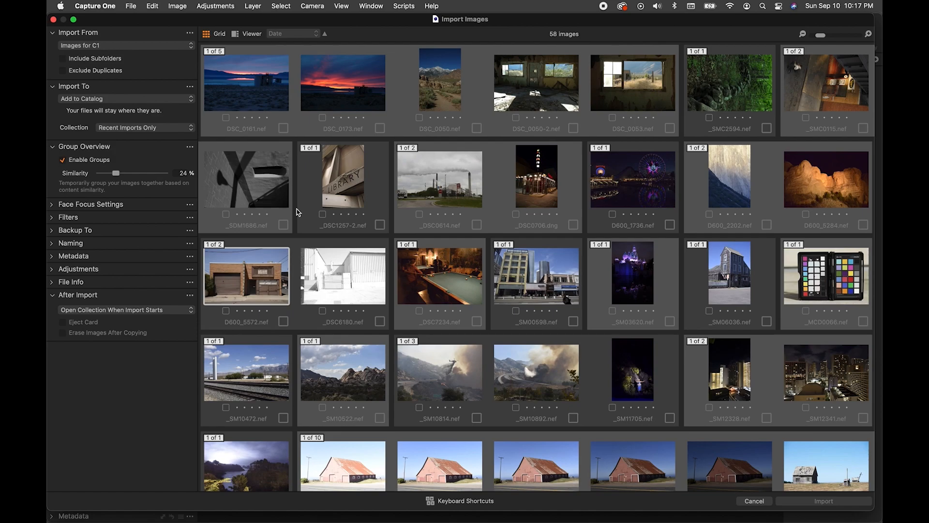
Select all the images, mark them as picked and import the 58 images into the catalog
key(super+a)
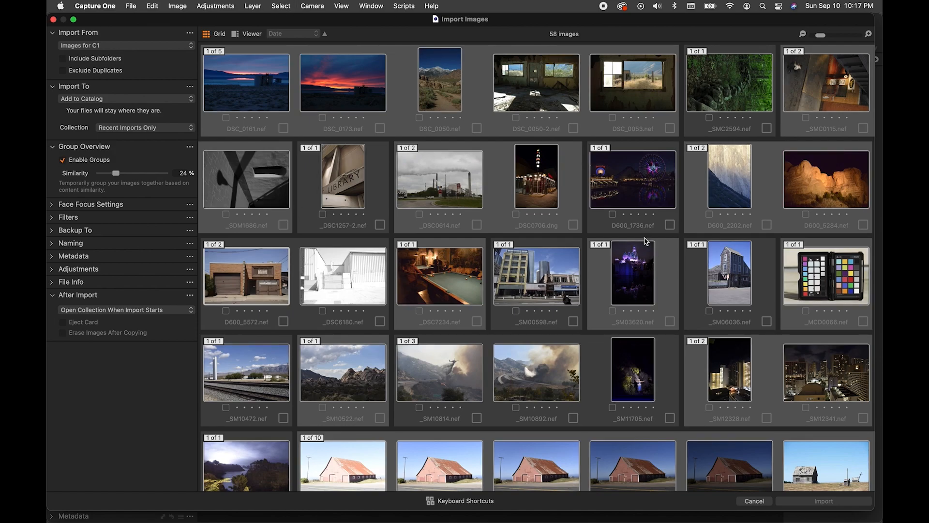
click(670, 226)
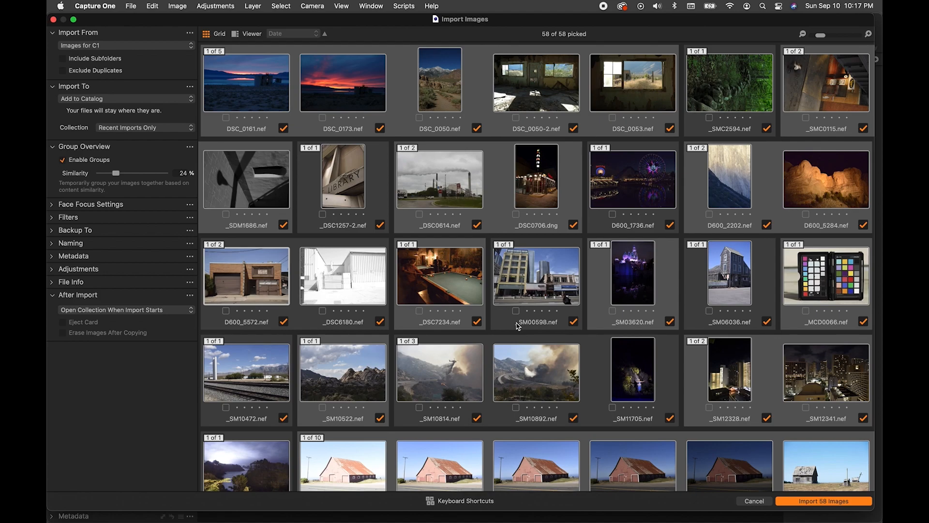
click(807, 502)
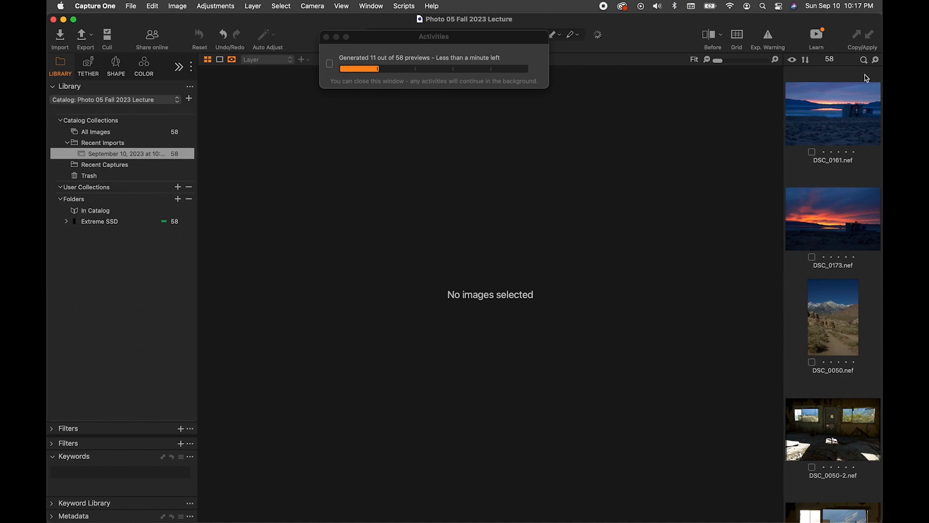
Move the Activities window down clear of the cursor tools and display DSC_0050.nef in the viewer
click(428, 46)
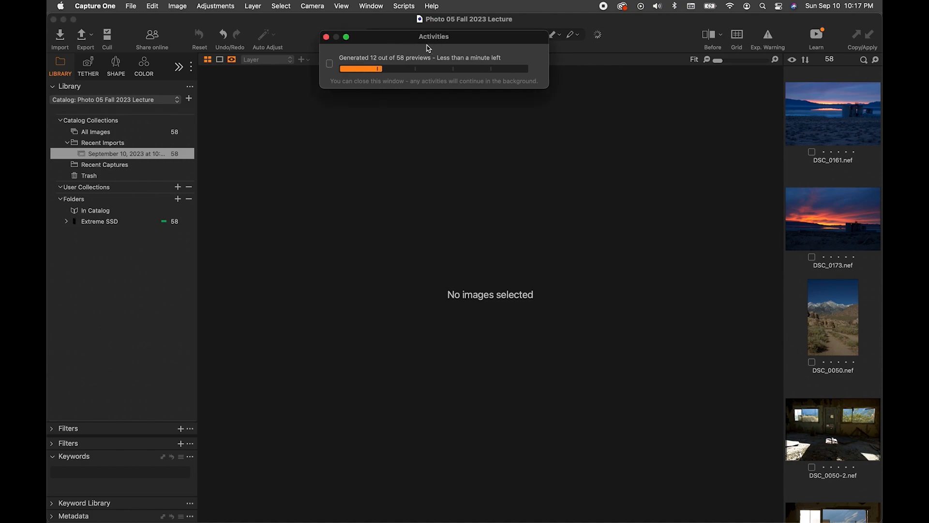
drag(395, 41, 391, 103)
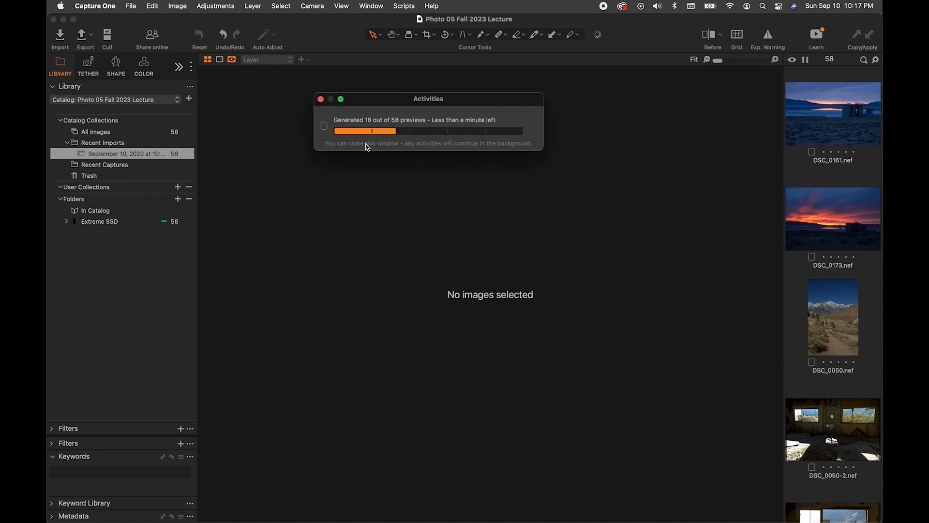
click(832, 332)
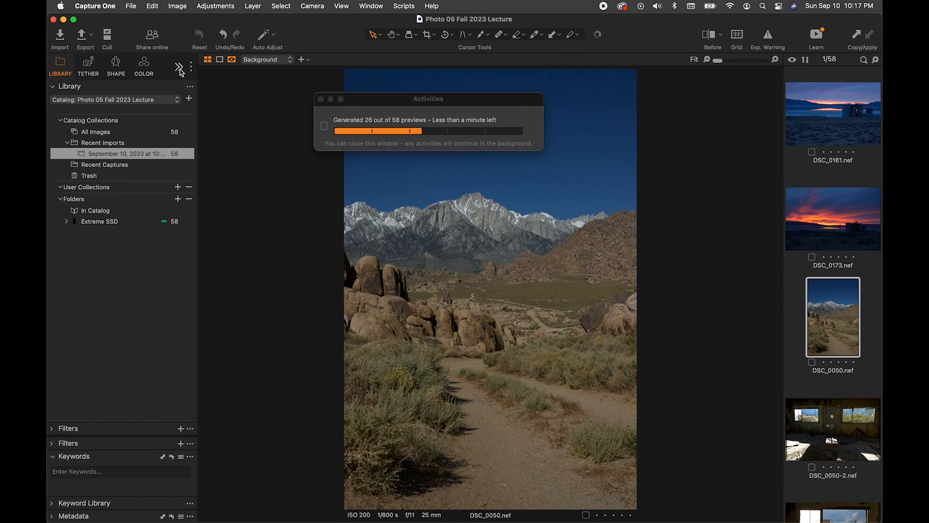
Widen the tool area enough to show the Adjust tools and open them
drag(197, 71, 218, 73)
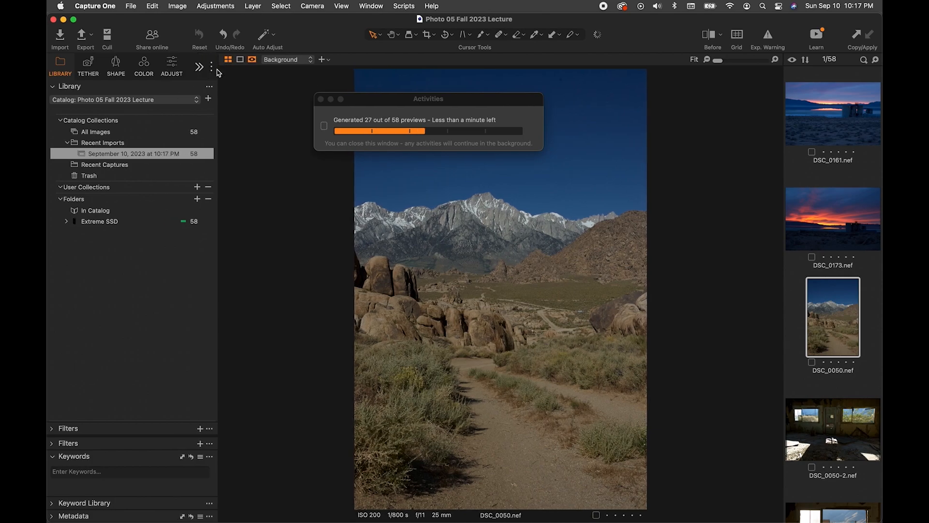
click(172, 67)
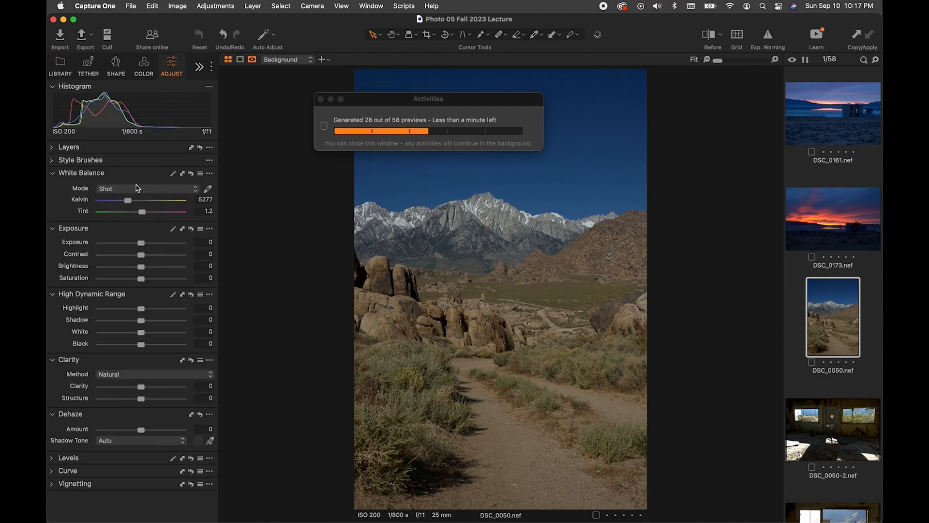
Try the Direct Sunlight white balance mode on DSC_0050.nef, then undo the change
click(157, 191)
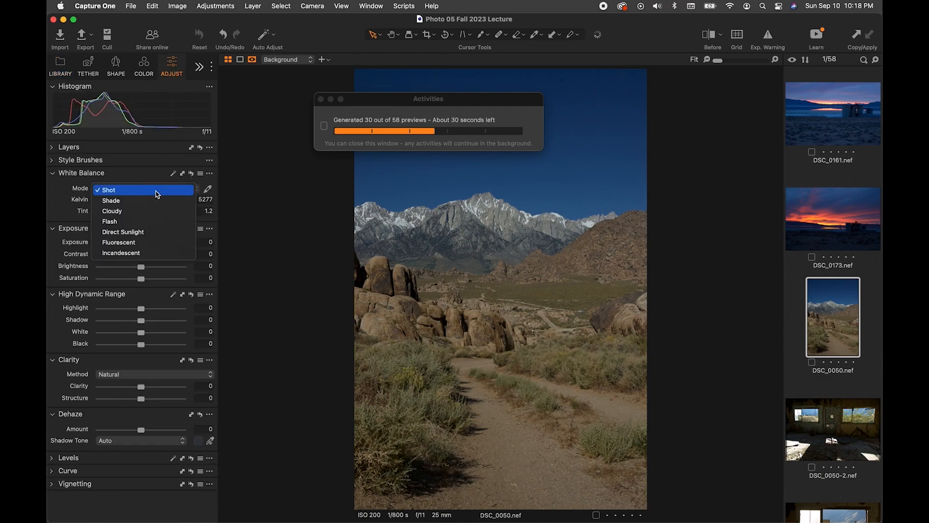
click(147, 232)
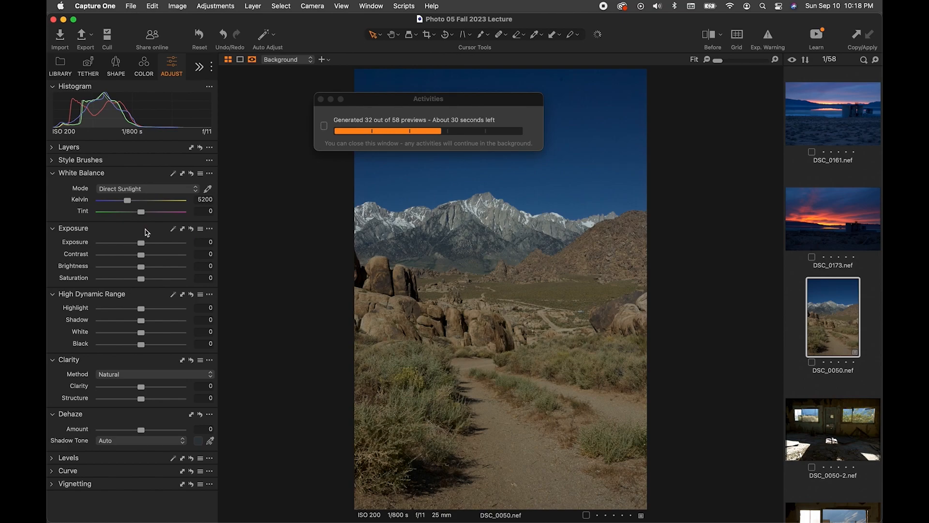
key(super+z)
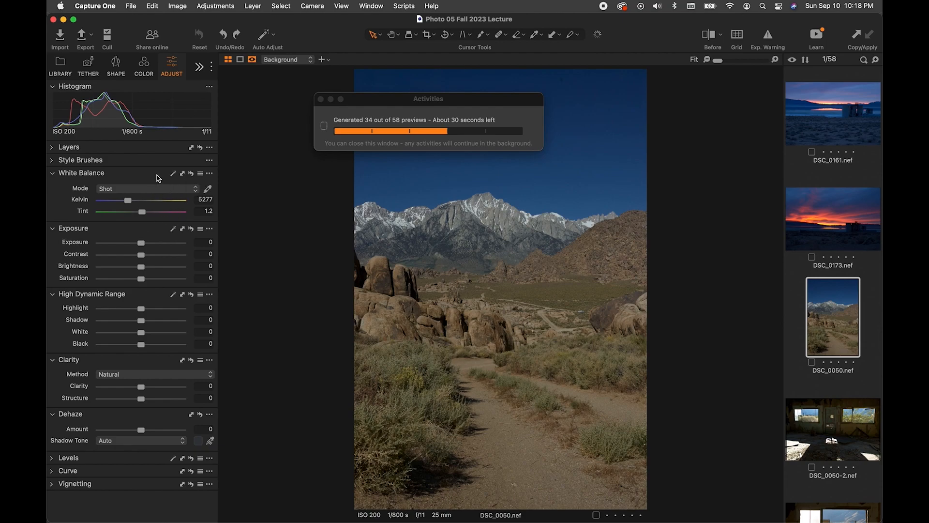
Move the Activities window up and close it, then allow access to files on the removable volume
click(368, 99)
drag(368, 101, 416, 82)
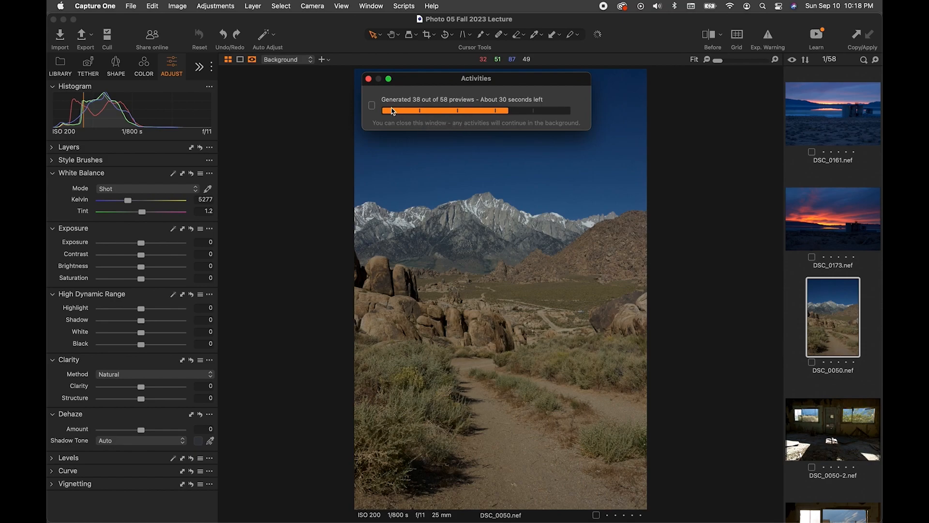
click(368, 79)
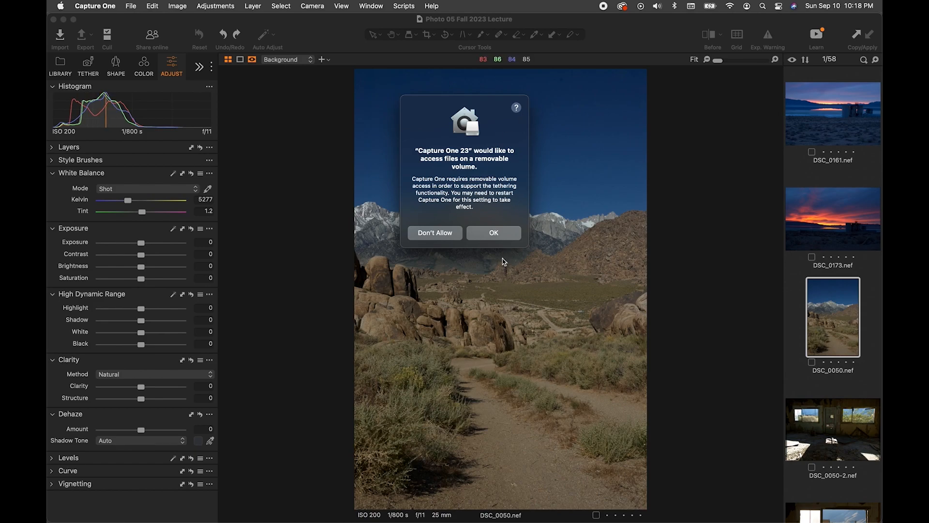
click(494, 234)
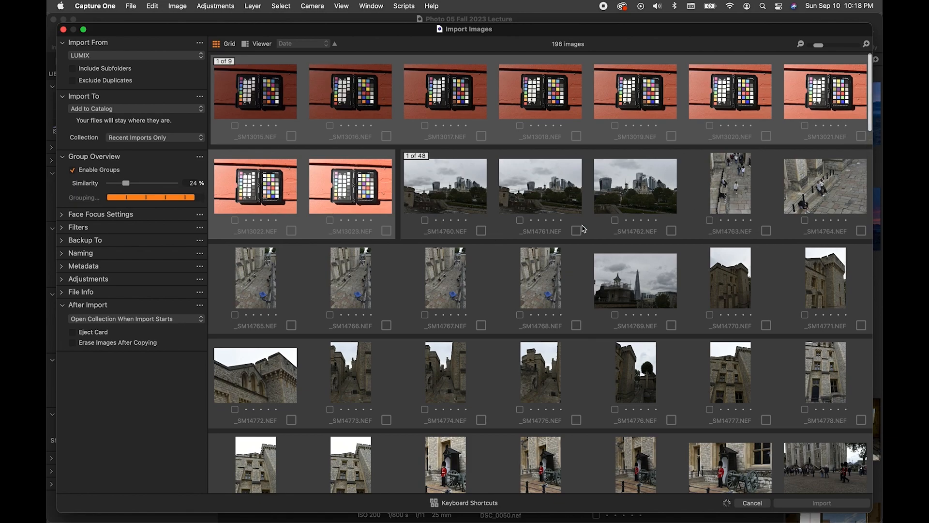
Look through the LUMIX card's thumbnails to examine how similar images are grouped before import
scroll(580, 224, down, 5)
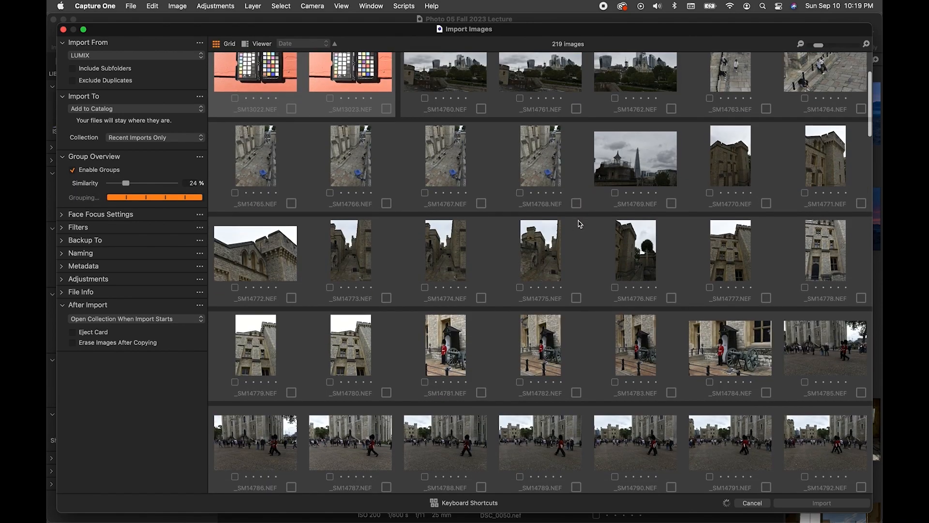
scroll(580, 224, up, 5)
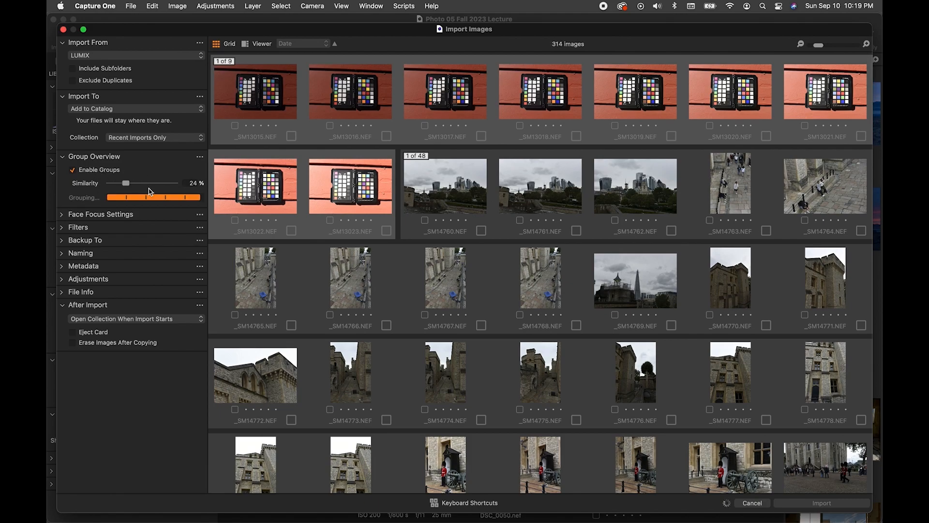
scroll(560, 299, down, 7)
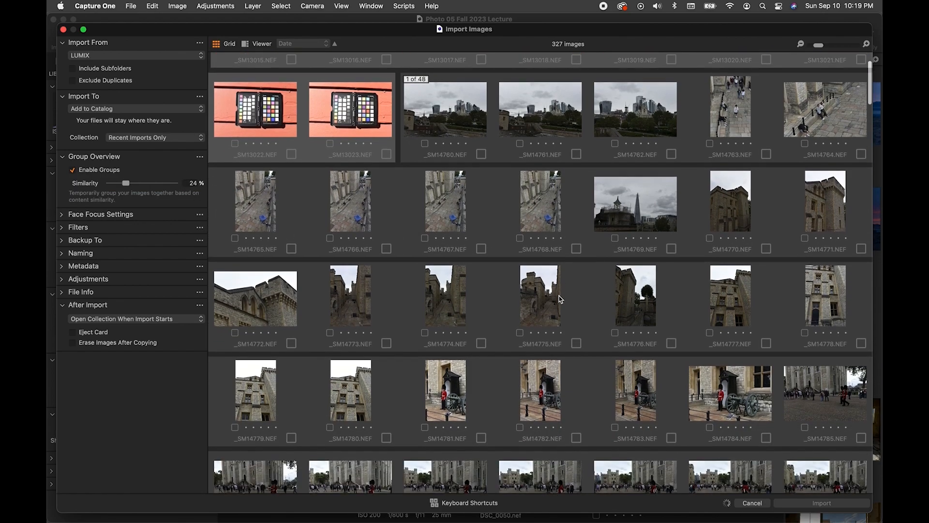
scroll(560, 299, down, 1)
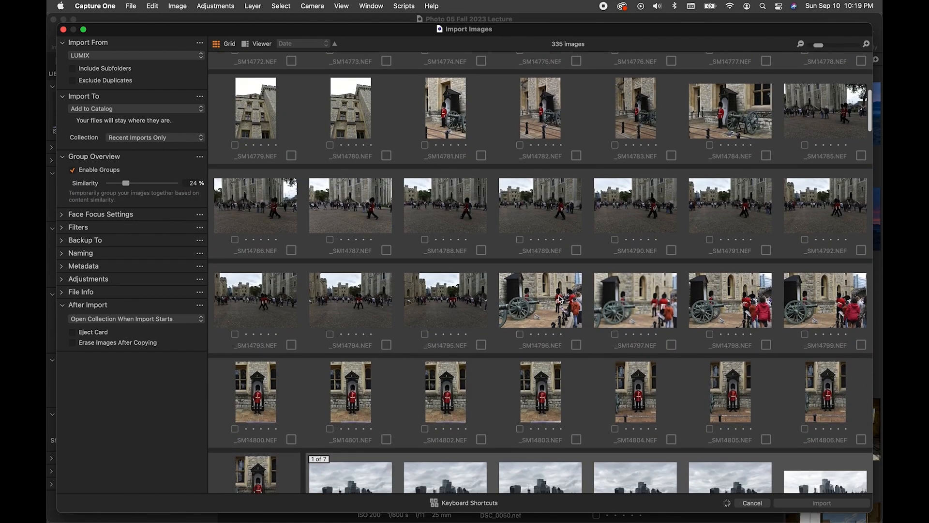
scroll(560, 299, down, 8)
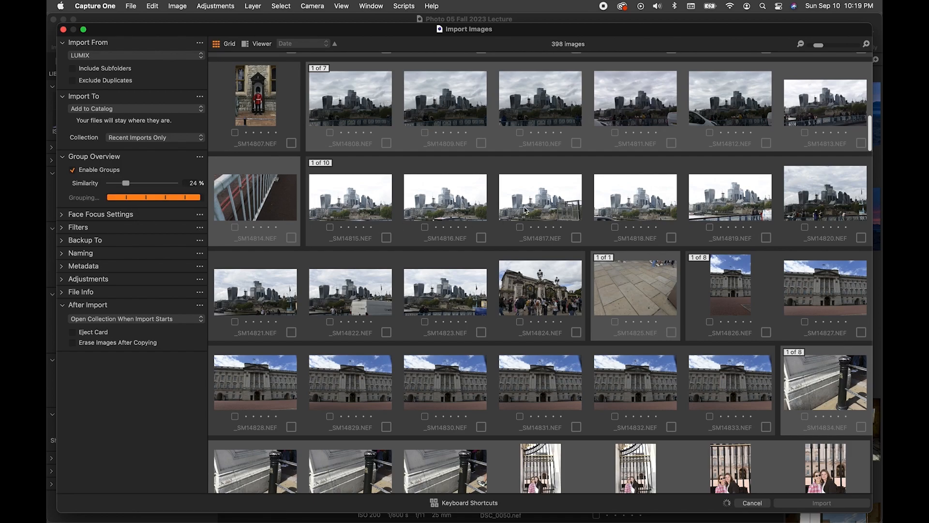
scroll(539, 325, down, 1)
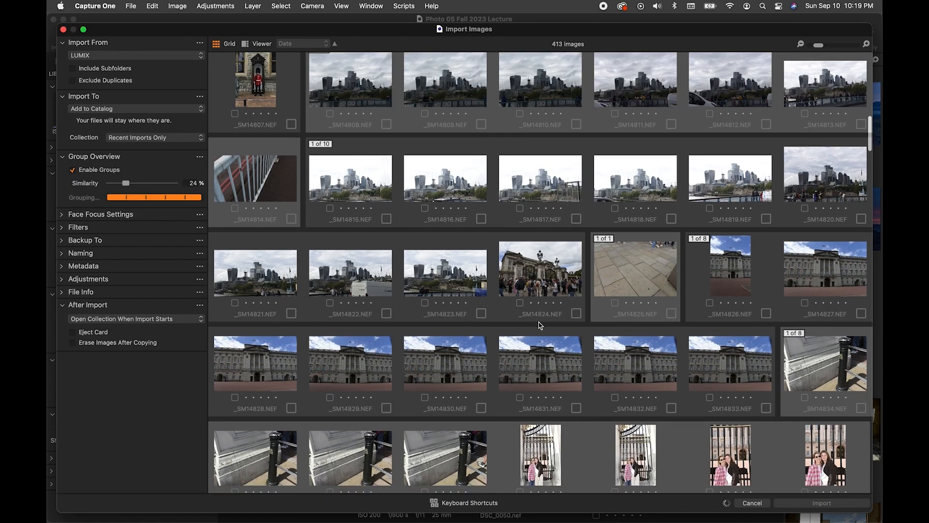
scroll(541, 325, down, 5)
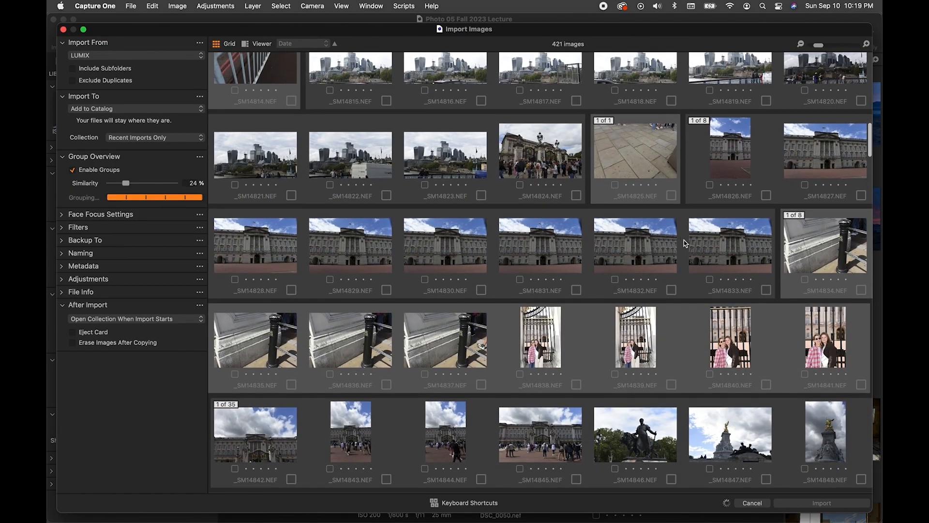
scroll(570, 315, down, 8)
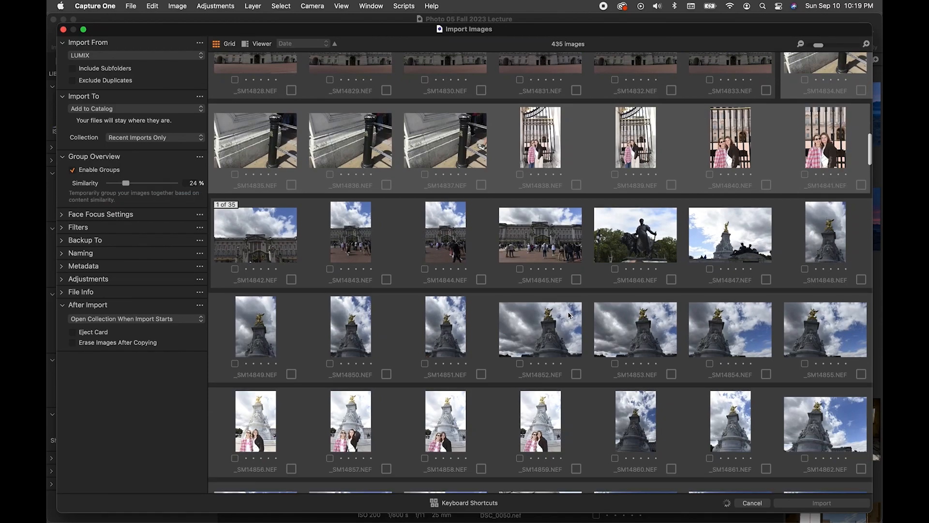
scroll(570, 315, down, 10)
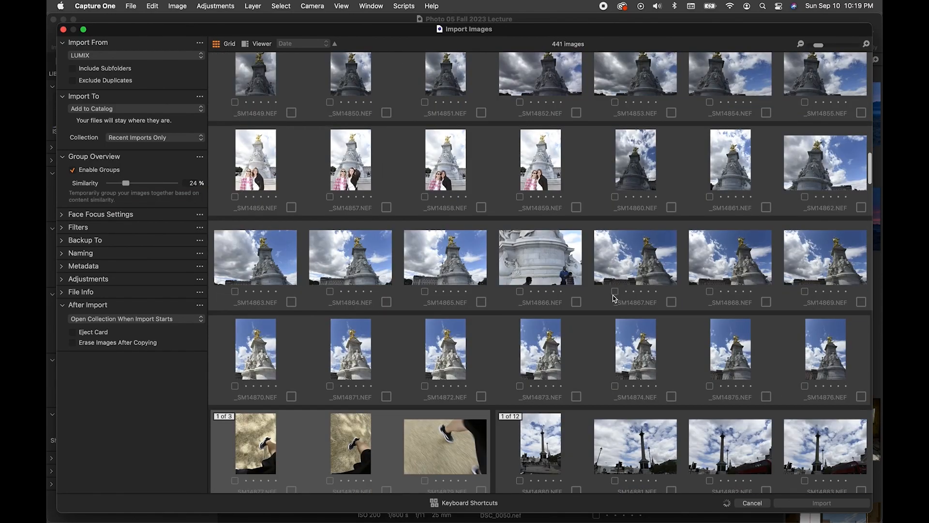
scroll(613, 299, down, 6)
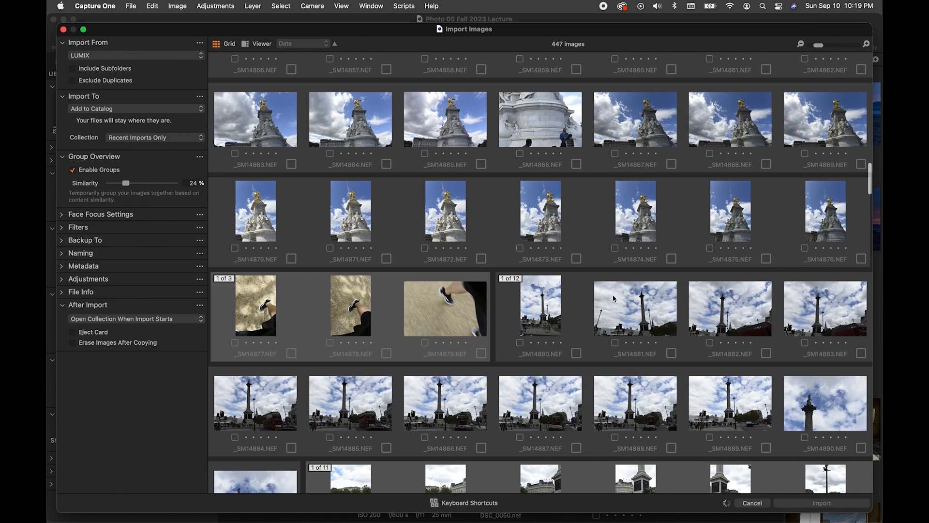
scroll(614, 299, down, 7)
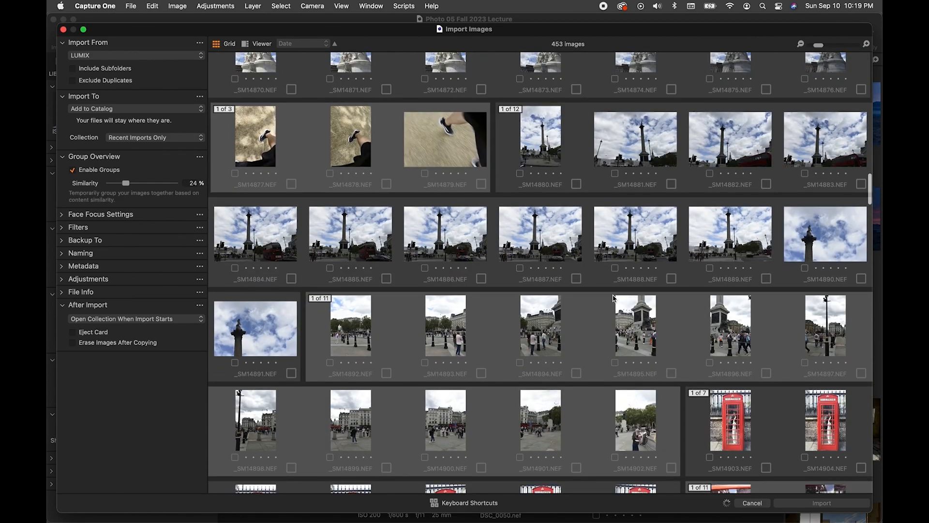
scroll(613, 299, down, 5)
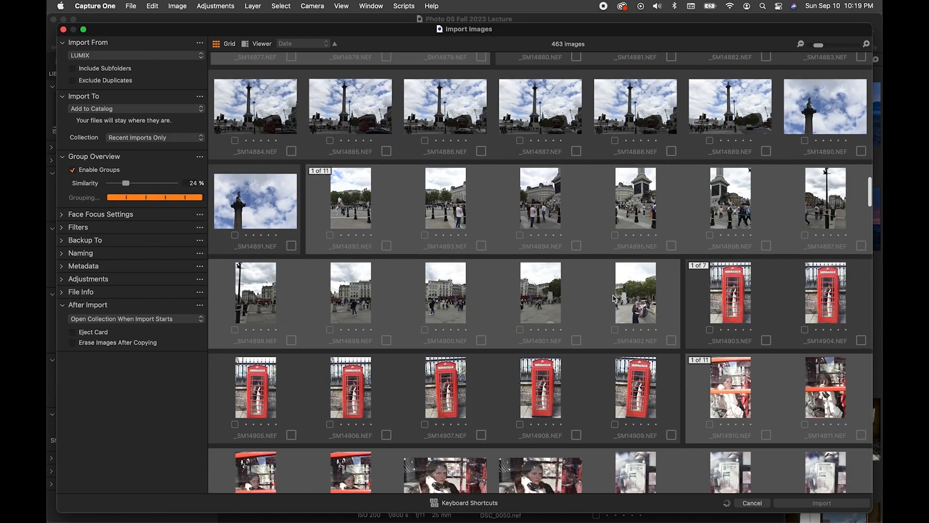
scroll(614, 298, down, 6)
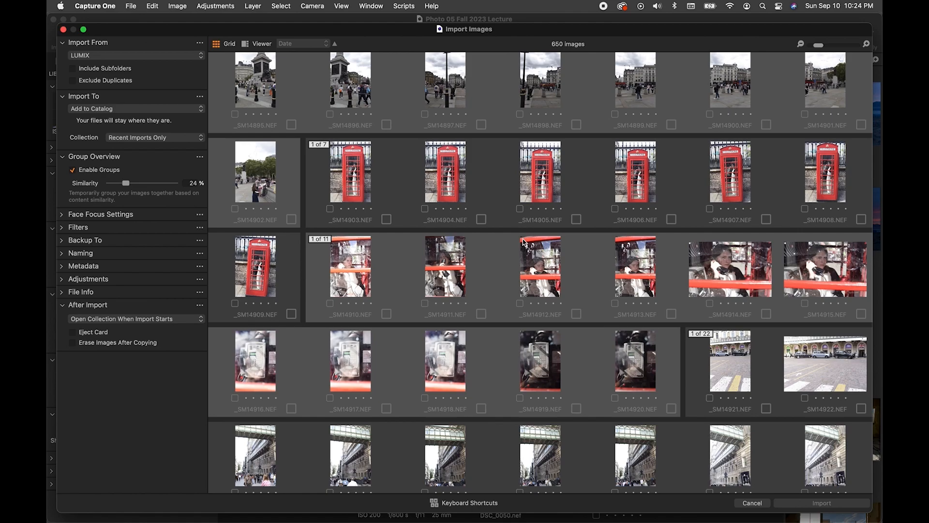
scroll(567, 291, down, 5)
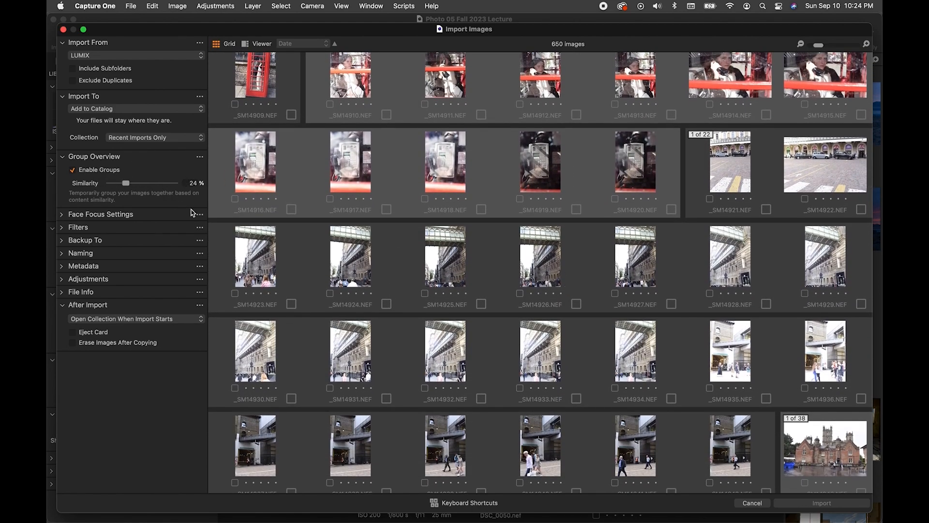
scroll(592, 204, down, 10)
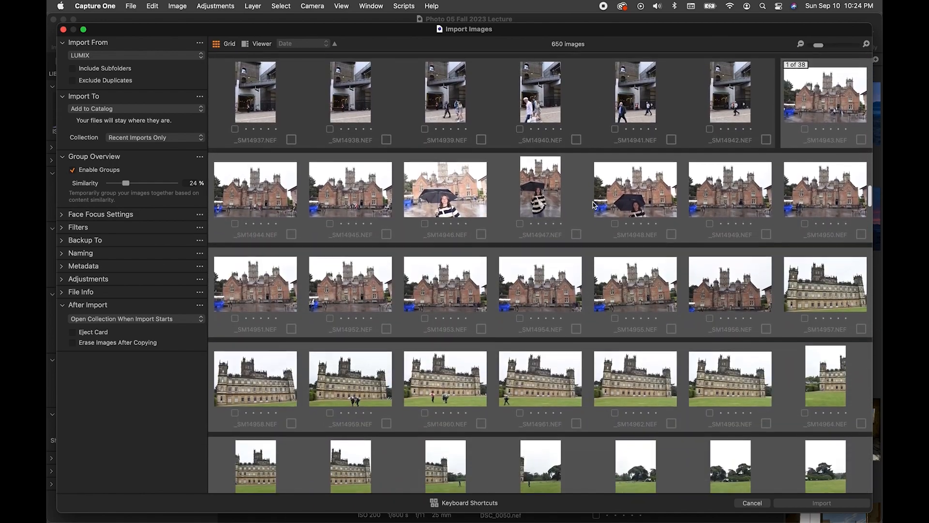
scroll(594, 205, down, 20)
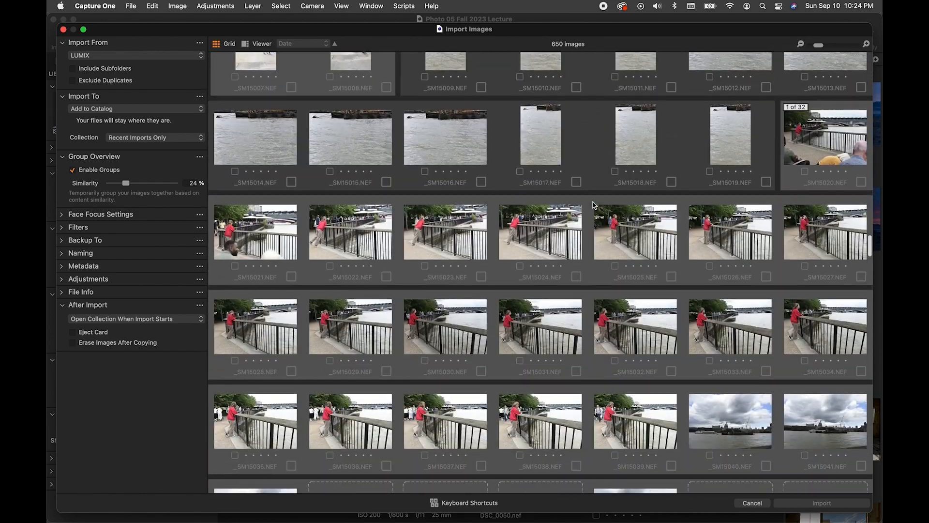
scroll(594, 205, down, 5)
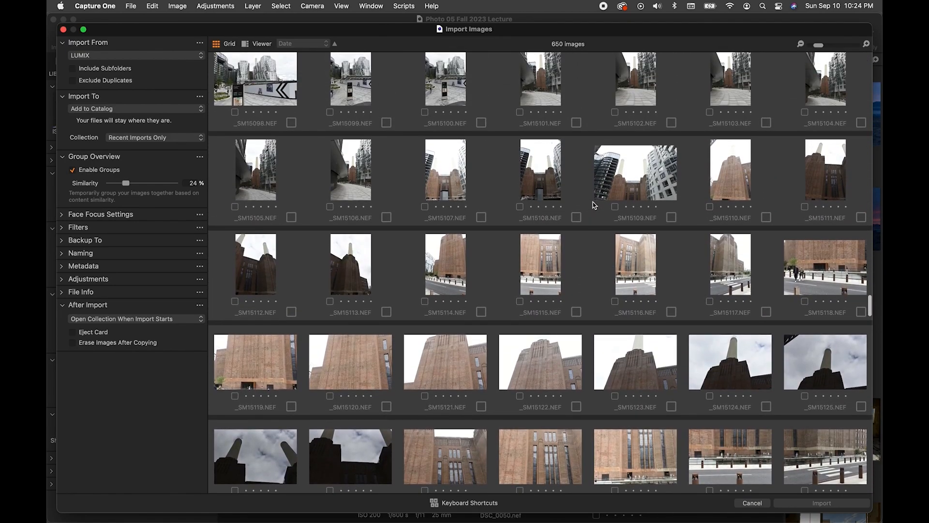
scroll(594, 206, down, 6)
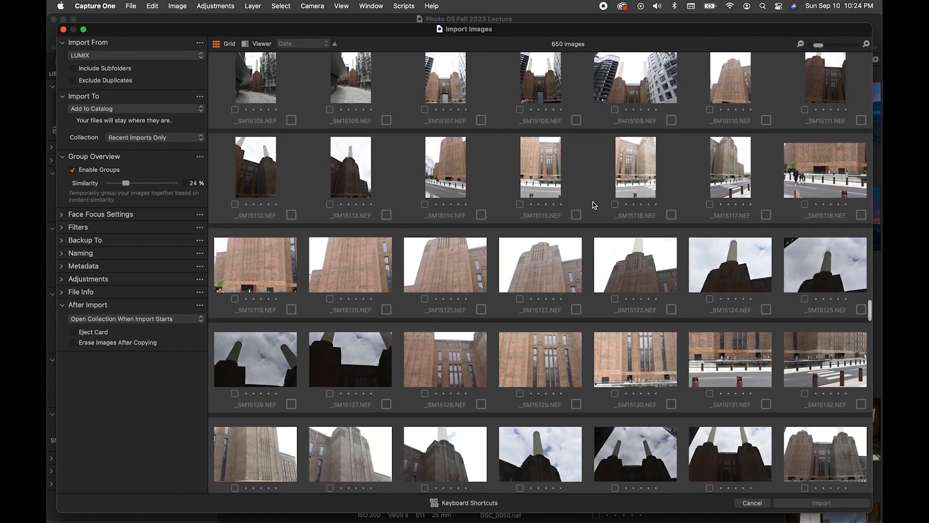
scroll(594, 205, down, 3)
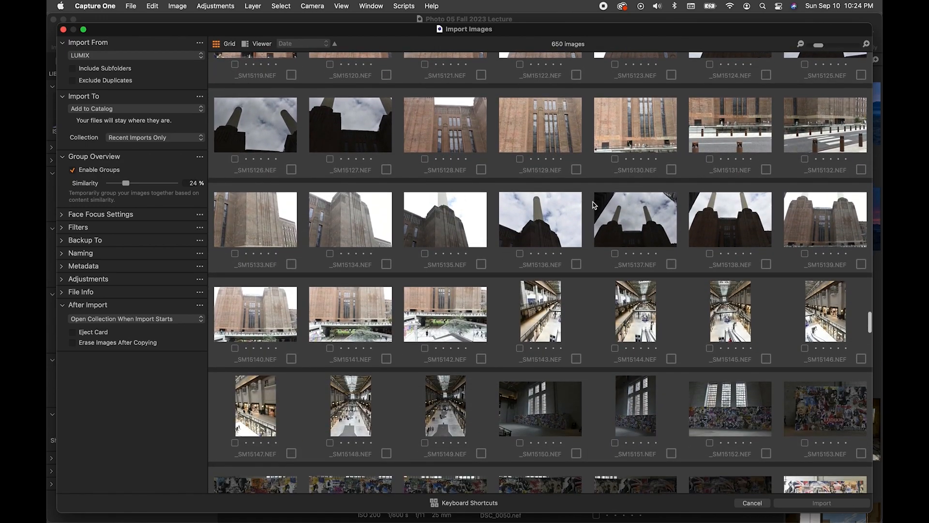
scroll(594, 205, up, 15)
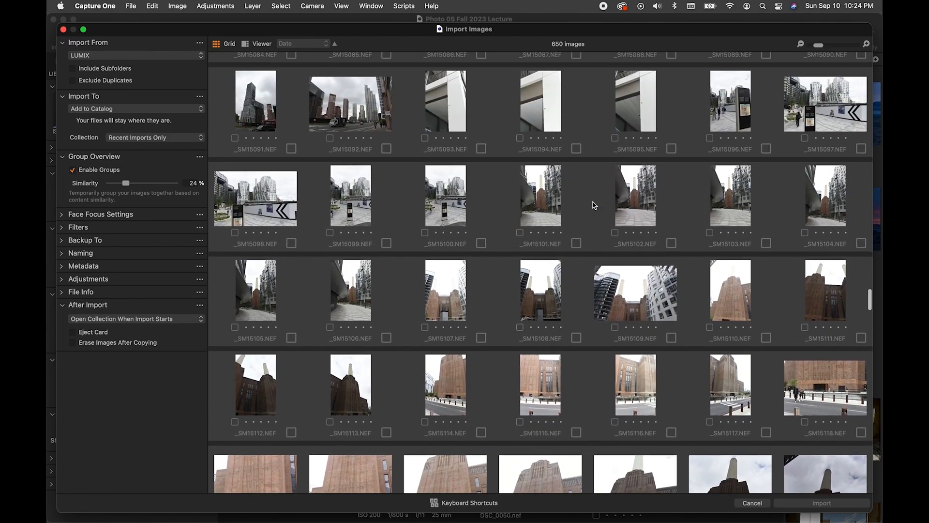
scroll(594, 205, up, 8)
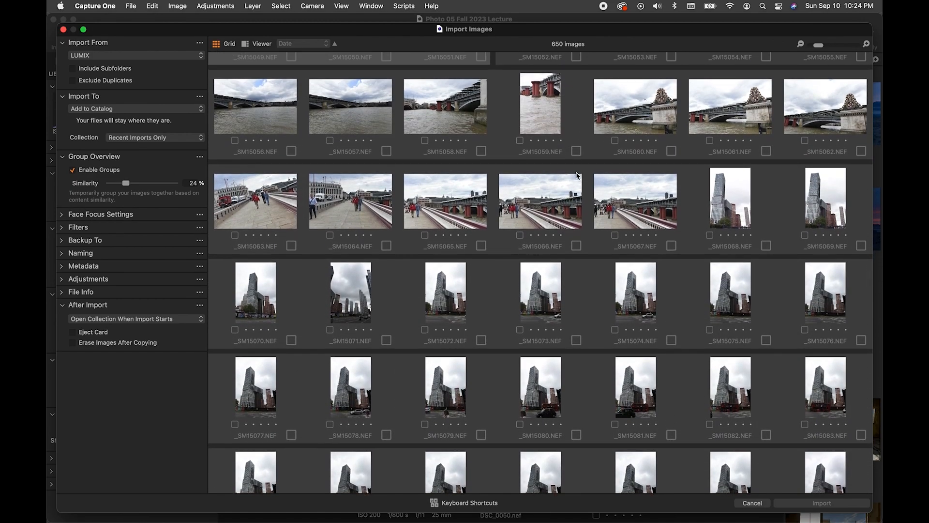
Lower the grouping similarity to 15 % and look over the regrouped LUMIX thumbnails
drag(126, 187, 120, 186)
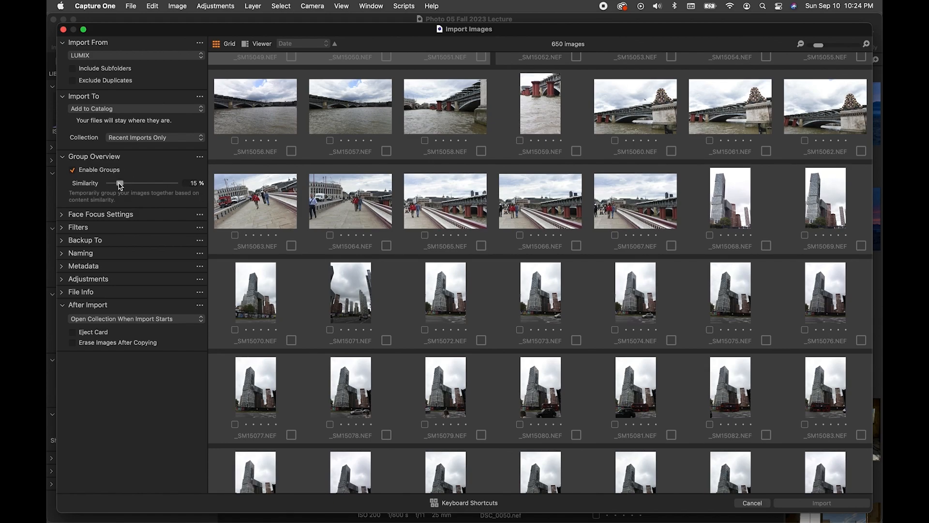
scroll(416, 256, down, 3)
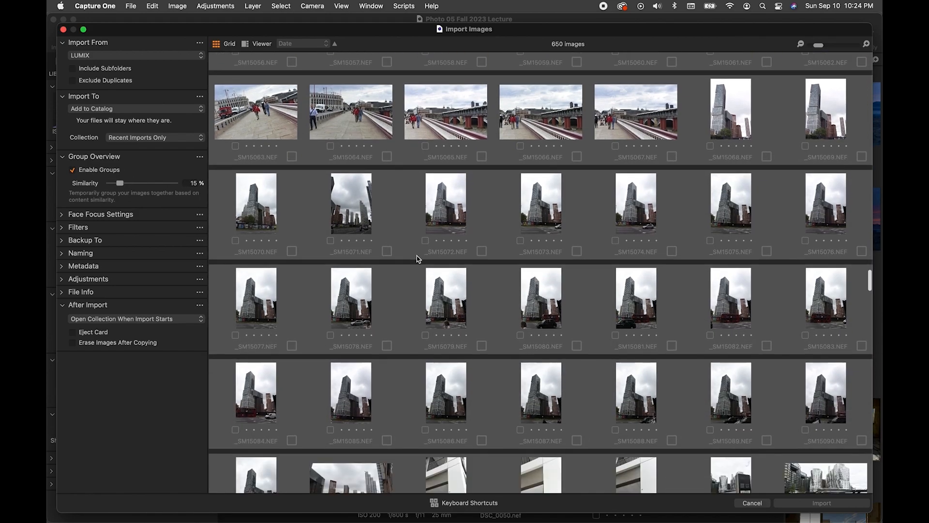
scroll(418, 258, down, 10)
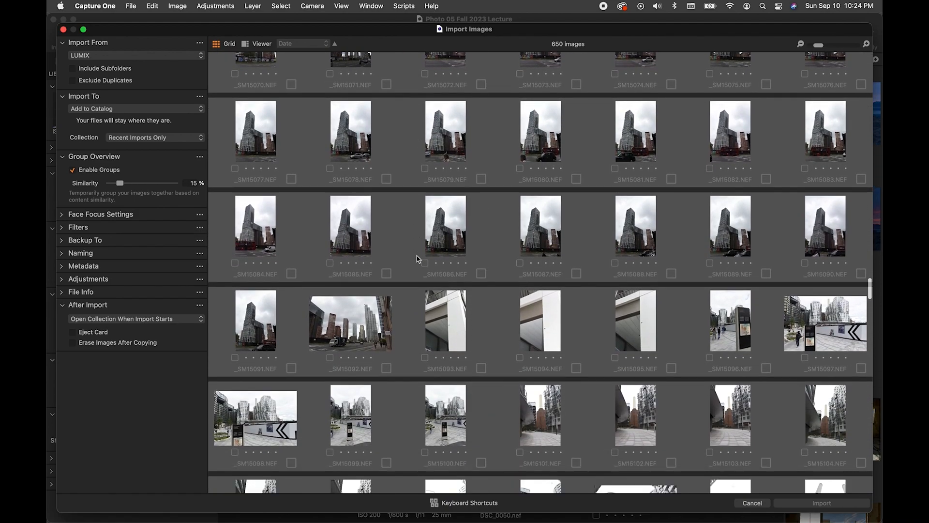
scroll(418, 258, down, 11)
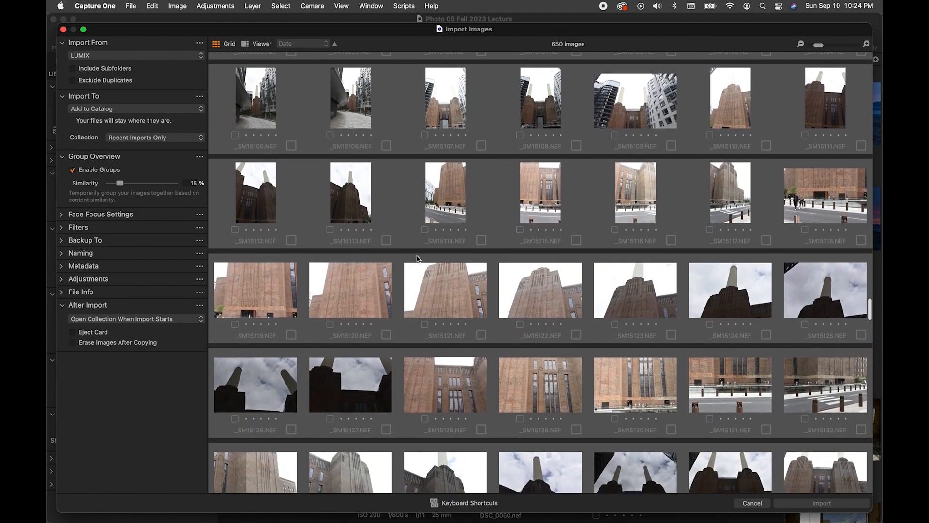
scroll(417, 255, down, 3)
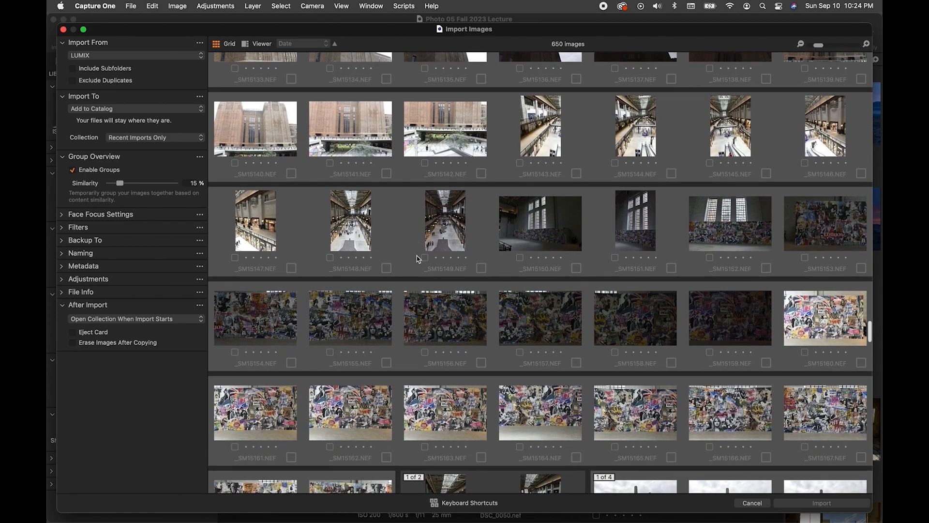
scroll(674, 99, down, 12)
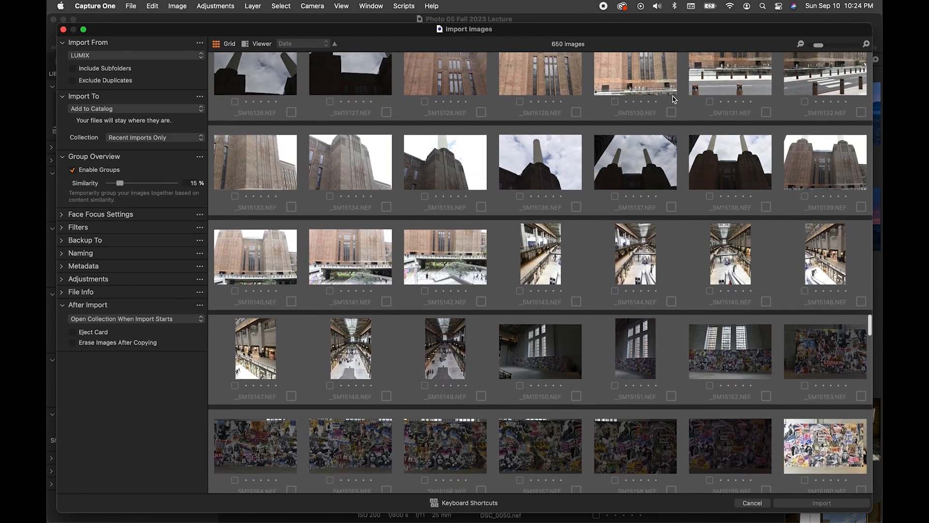
Raise the grouping similarity for the LUMIX card images to 30 %
scroll(674, 99, down, 1)
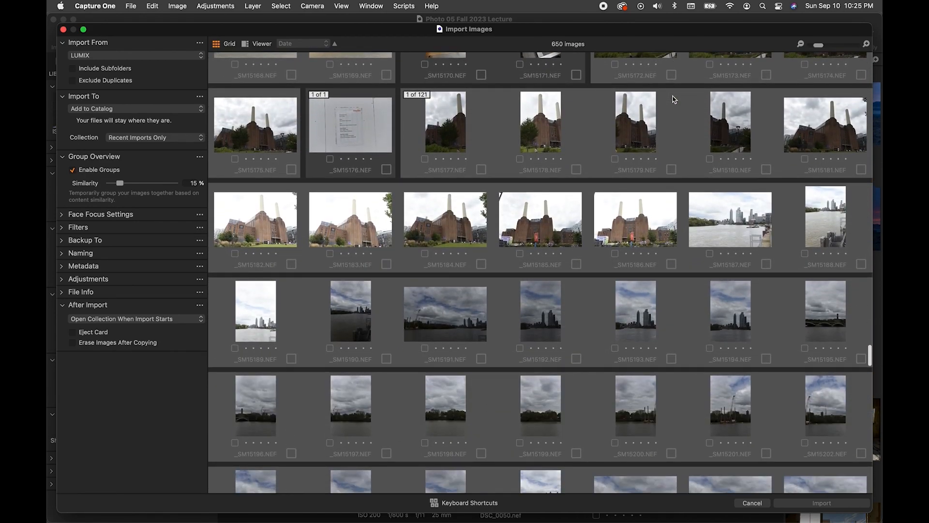
scroll(674, 99, up, 5)
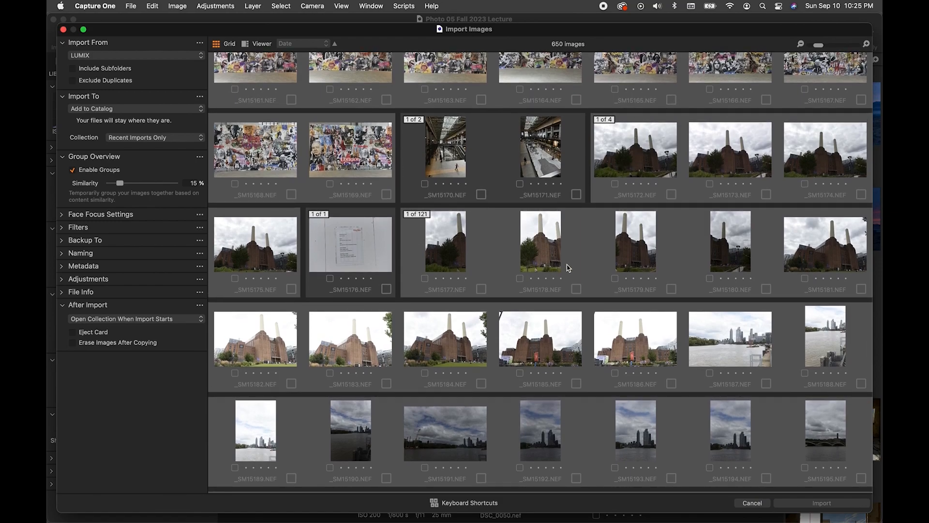
scroll(599, 261, down, 1)
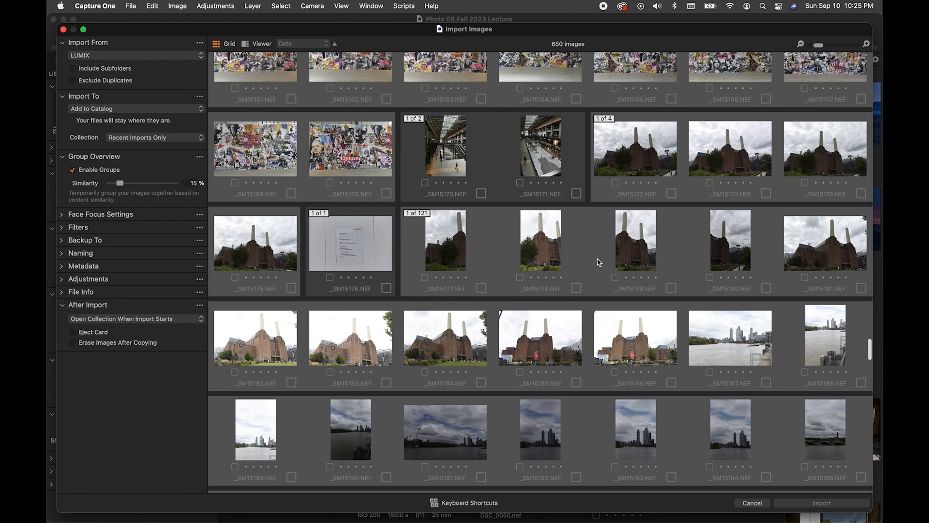
scroll(489, 294, down, 3)
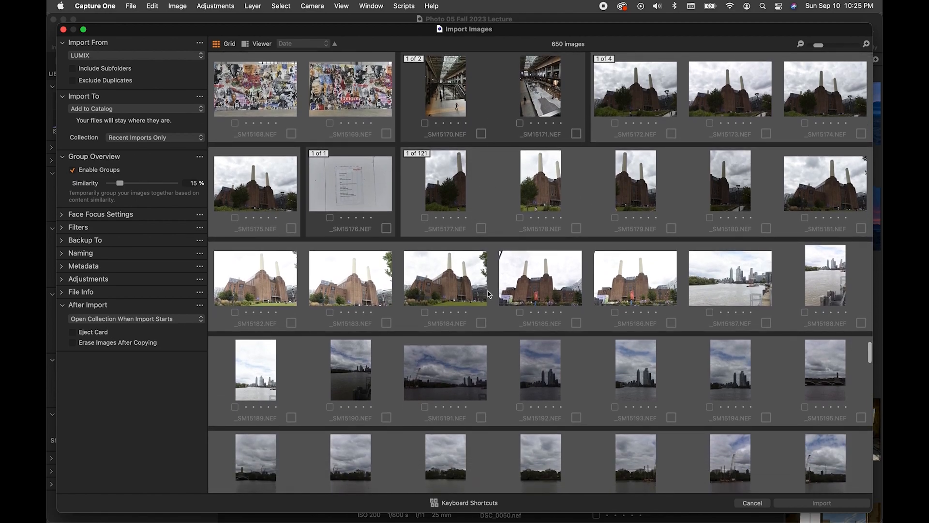
scroll(488, 294, up, 2)
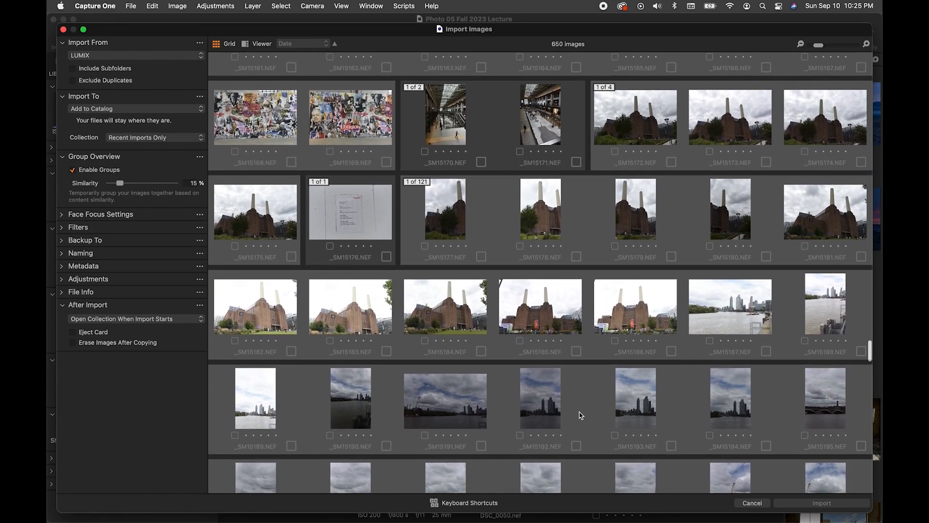
click(120, 183)
drag(121, 183, 131, 183)
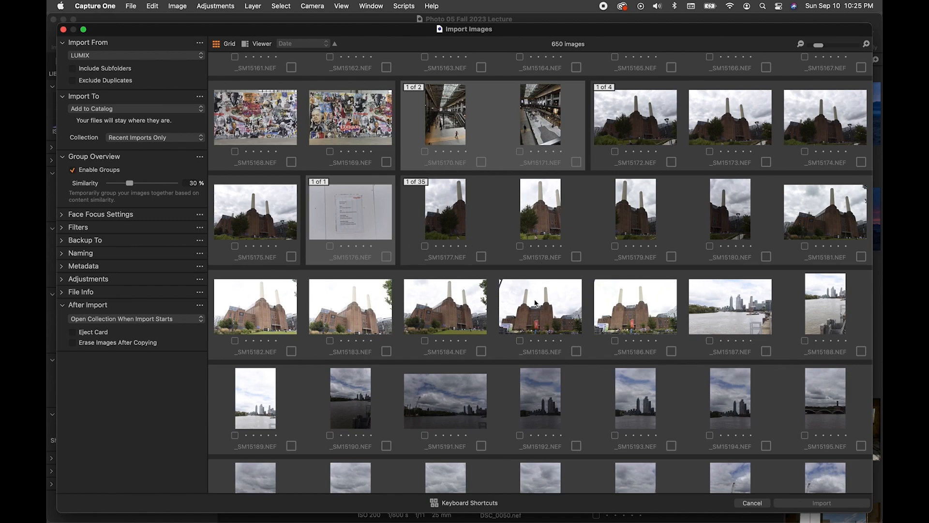
Look over the regrouped LUMIX thumbnails from the graffiti wall photos through the power station, river and dark cloud images
scroll(535, 303, up, 1)
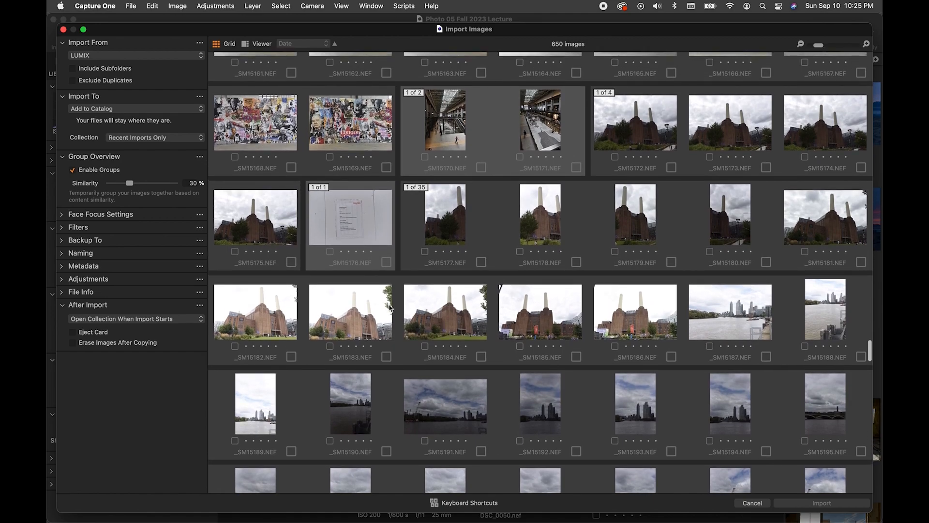
scroll(693, 319, up, 3)
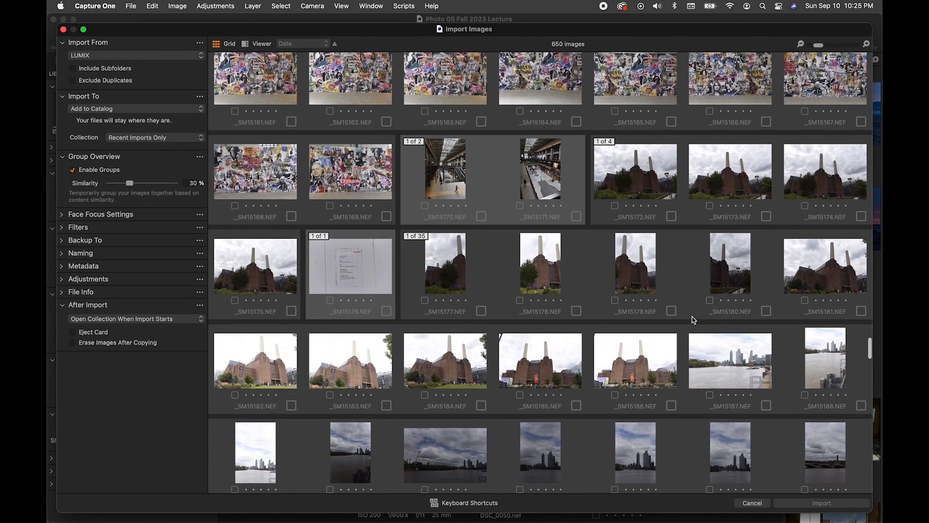
scroll(649, 323, down, 2)
click(481, 293)
click(480, 293)
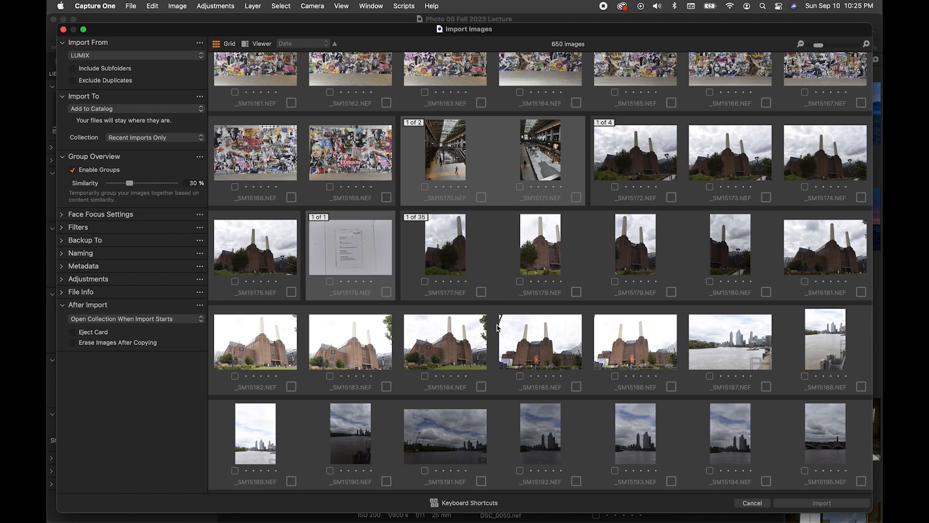
scroll(498, 328, down, 10)
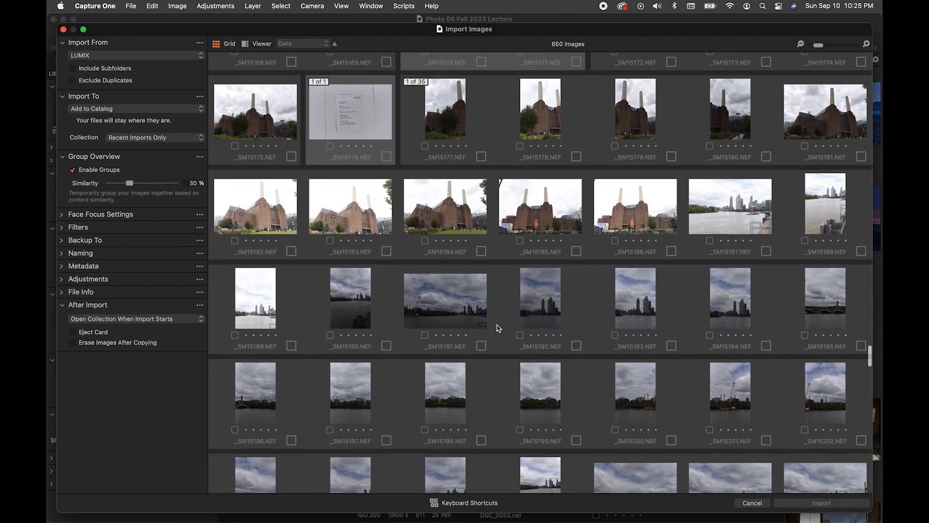
scroll(498, 328, down, 10)
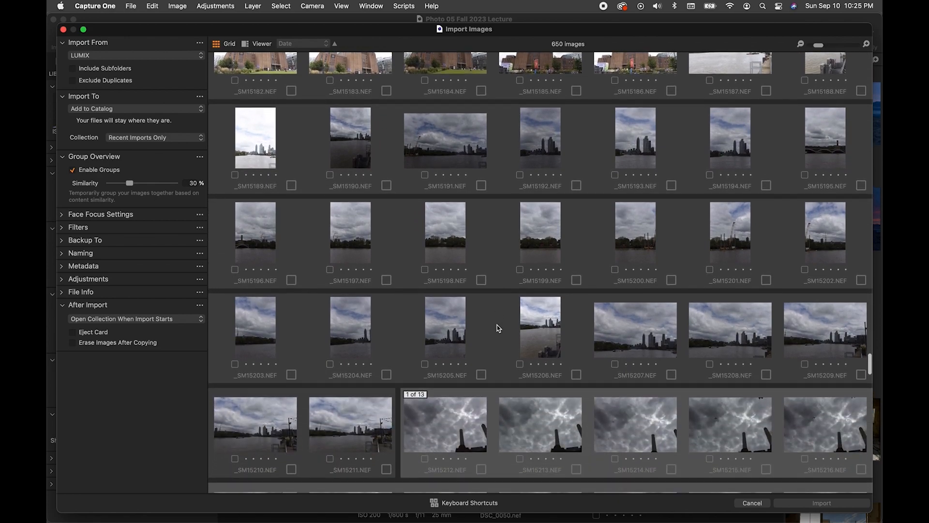
scroll(499, 328, down, 10)
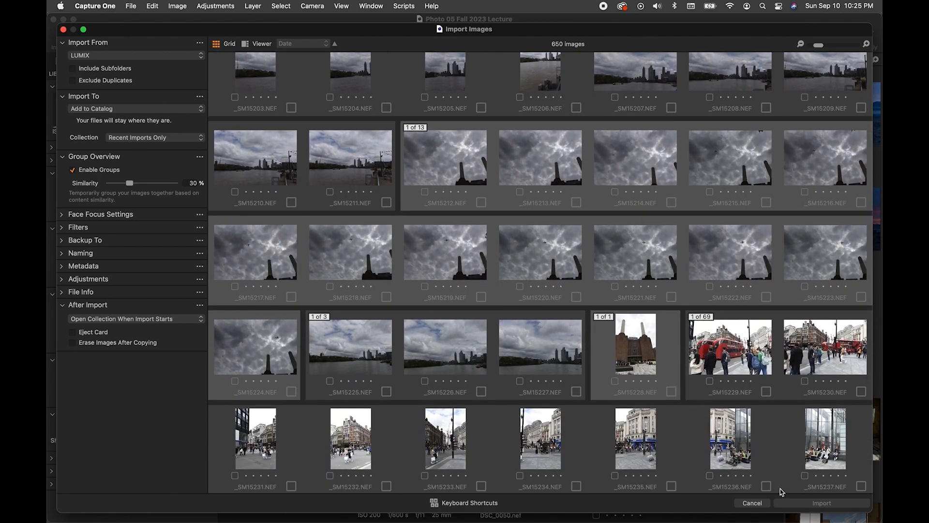
Select the whole dark cloud group, _SM15212.NEF through _SM15224.NEF, and mark it for import
click(274, 320)
scroll(263, 319, up, 4)
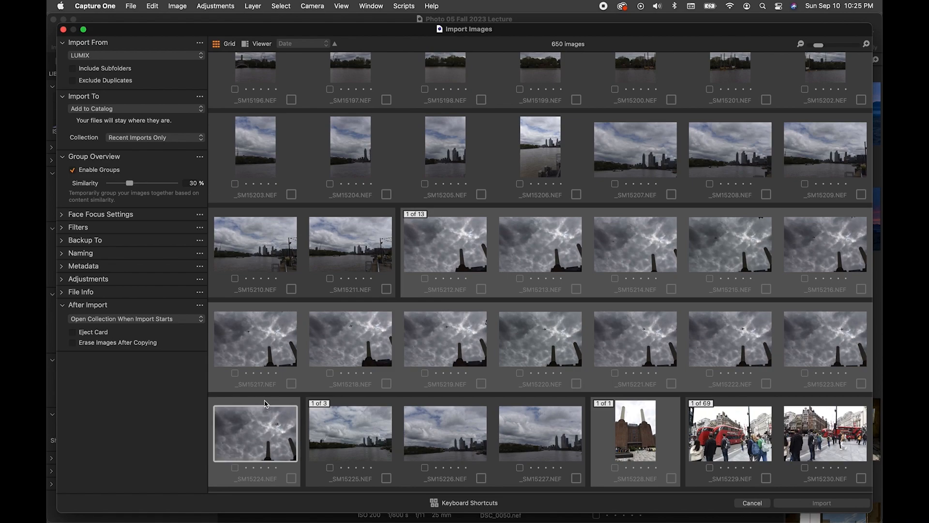
click(447, 216)
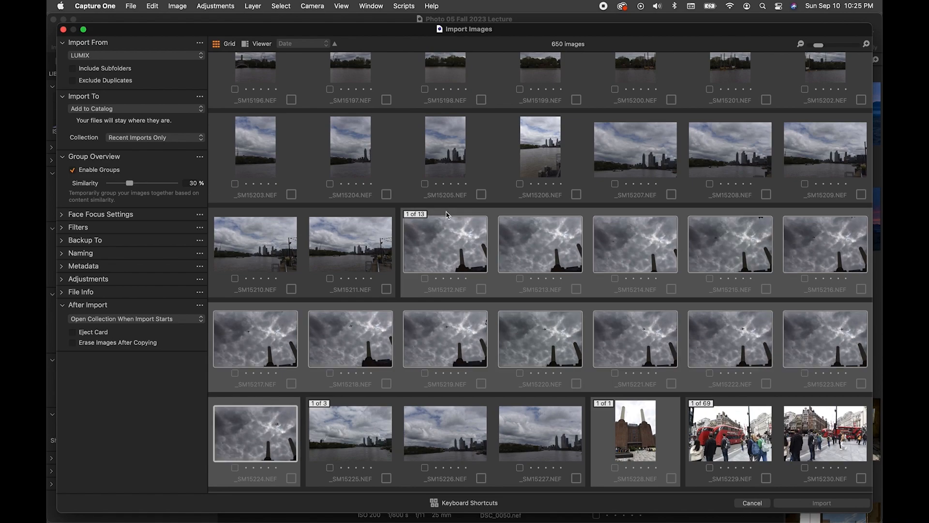
click(480, 289)
Look back through the group starting at _SM15177.NEF to examine how the power station and river skyline shots are grouped
scroll(481, 291, up, 10)
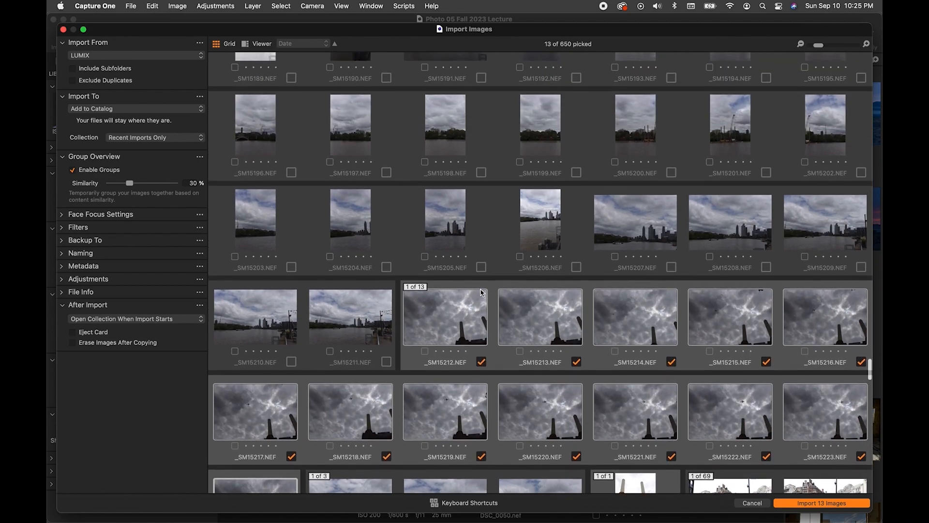
scroll(481, 291, down, 2)
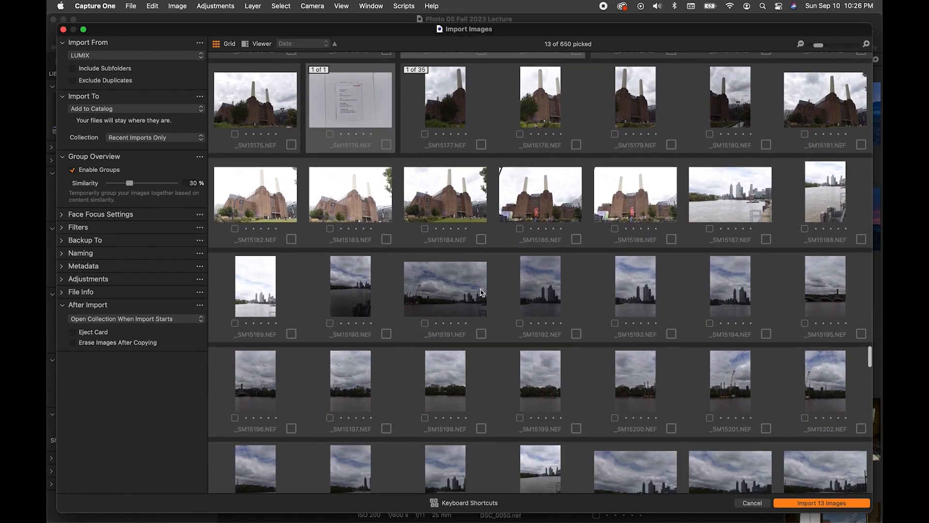
scroll(481, 292, down, 2)
scroll(481, 292, up, 3)
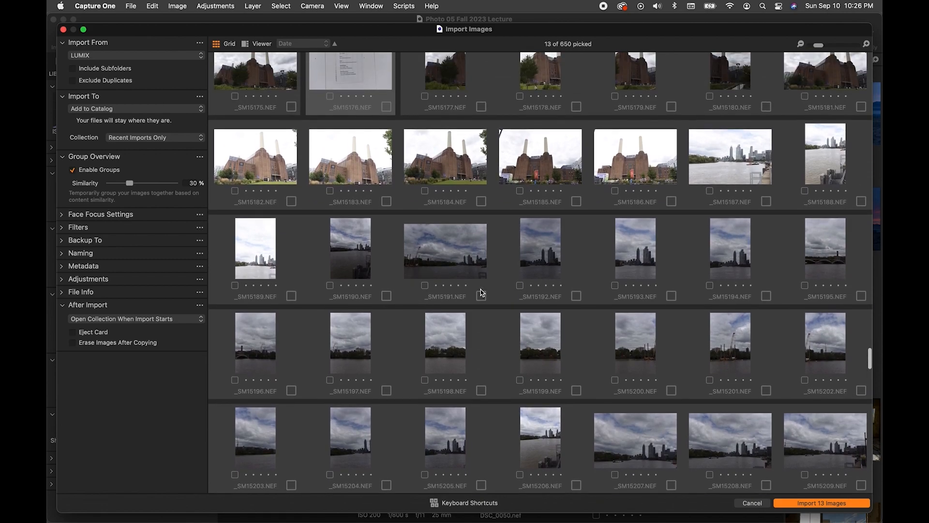
scroll(481, 292, down, 1)
scroll(481, 291, down, 3)
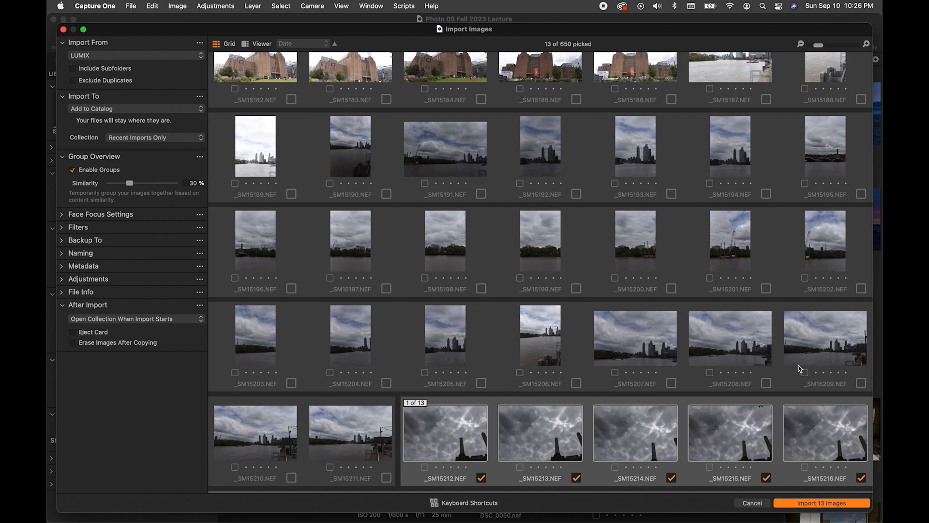
scroll(591, 208, up, 2)
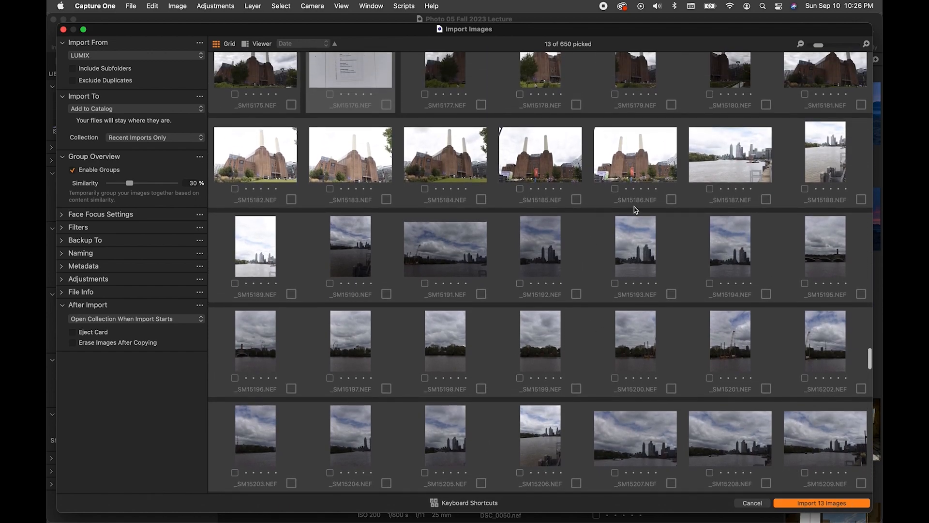
scroll(687, 299, down, 1)
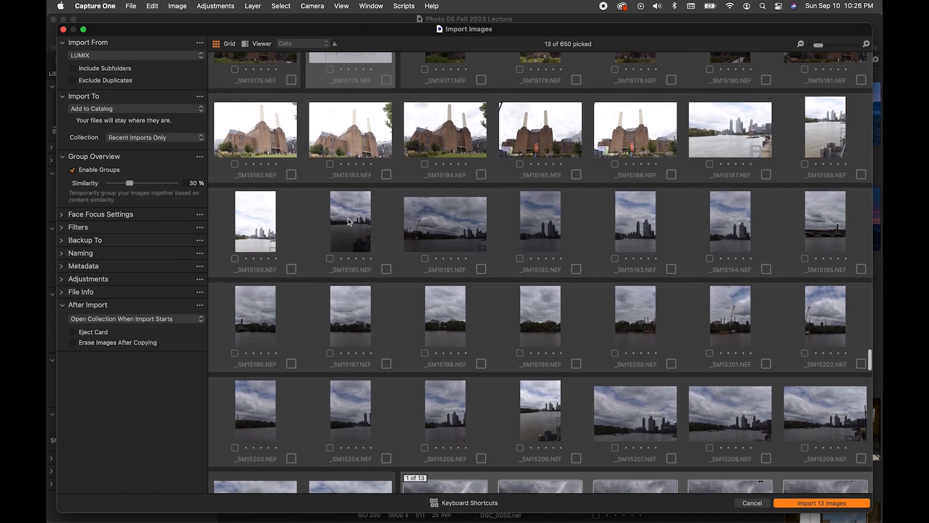
scroll(721, 380, down, 4)
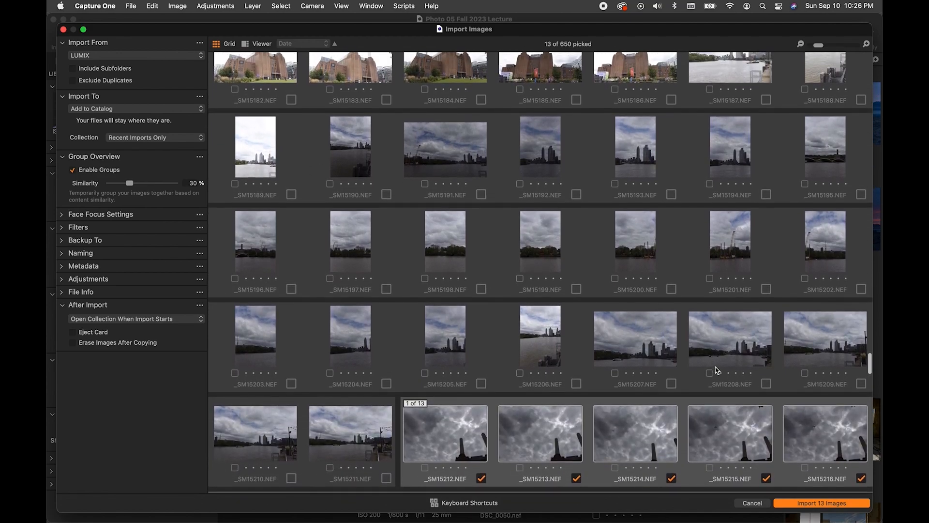
scroll(715, 370, down, 1)
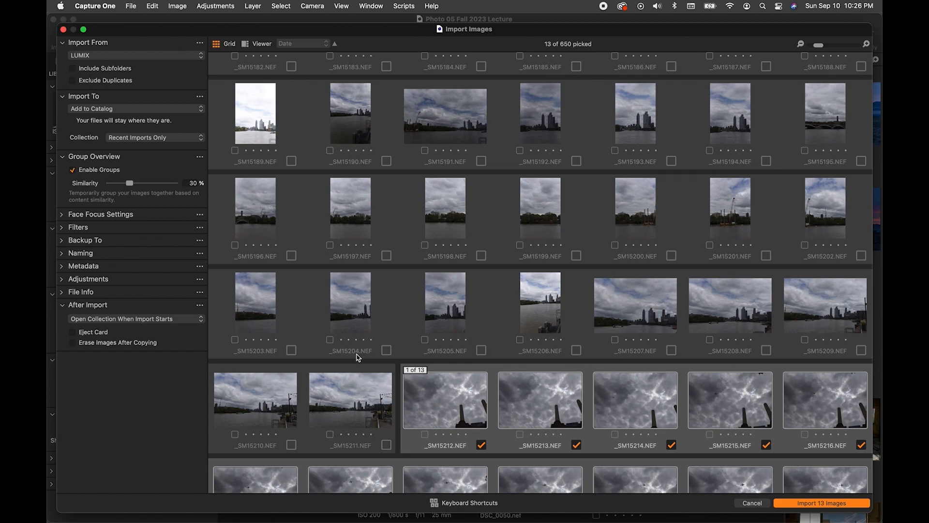
scroll(358, 356, up, 1)
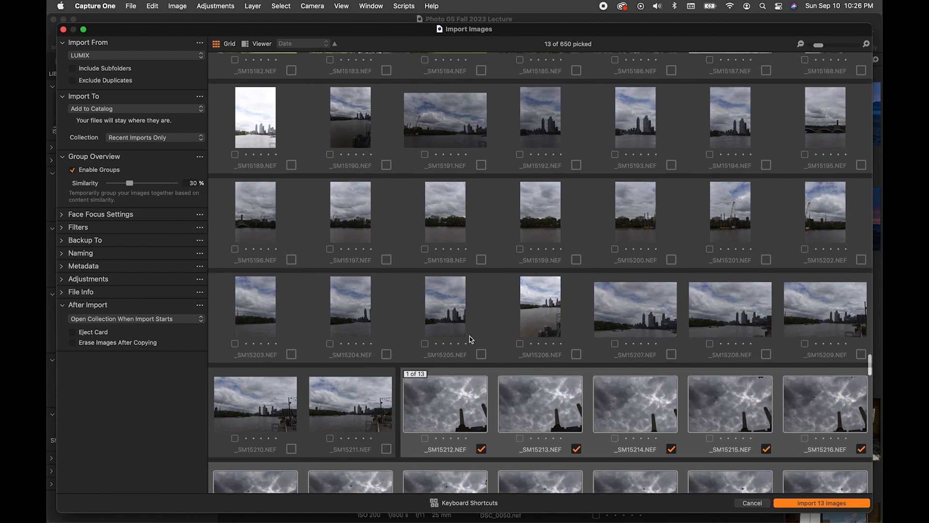
Select the river images _SM15192.NEF through _SM15206.NEF and mark them all for import
click(576, 356)
click(557, 322)
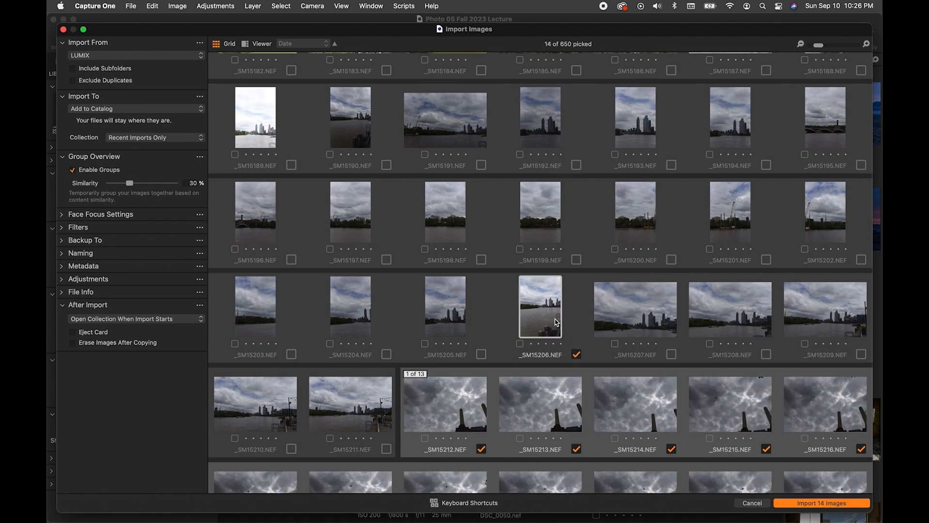
scroll(557, 322, up, 5)
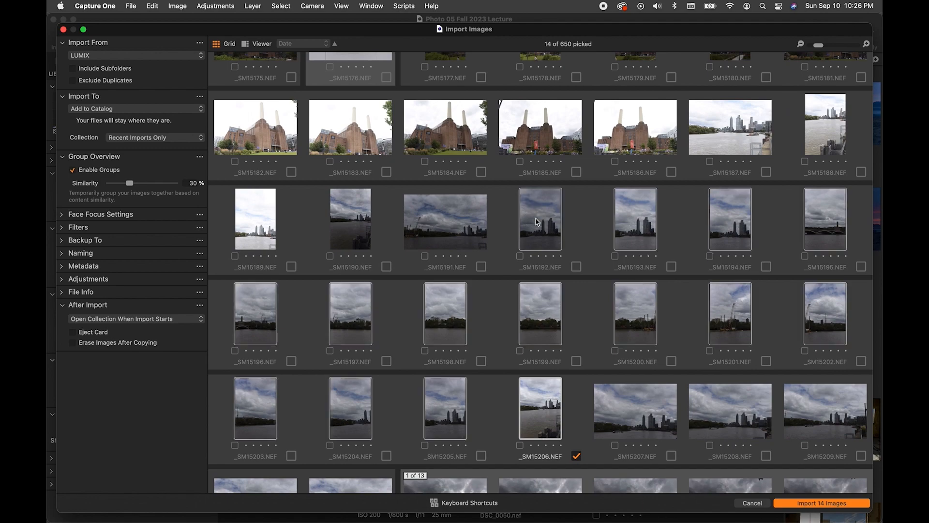
click(576, 267)
Mark the four power station images _SM15172.NEF through _SM15175.NEF for import
scroll(575, 269, up, 8)
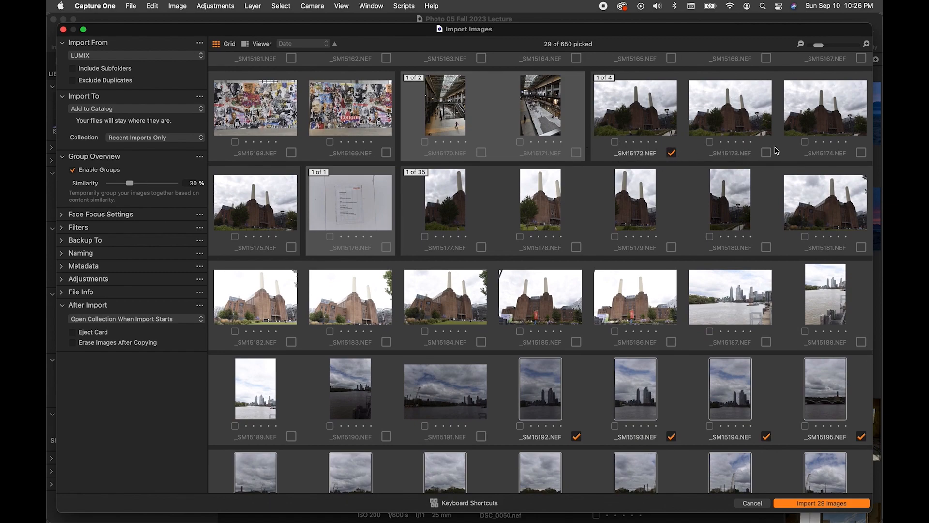
click(767, 153)
click(860, 153)
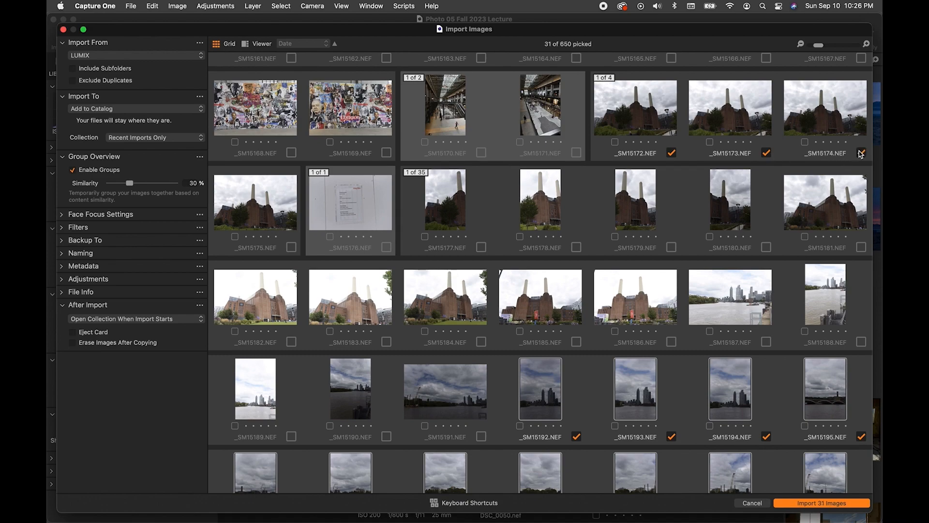
click(292, 248)
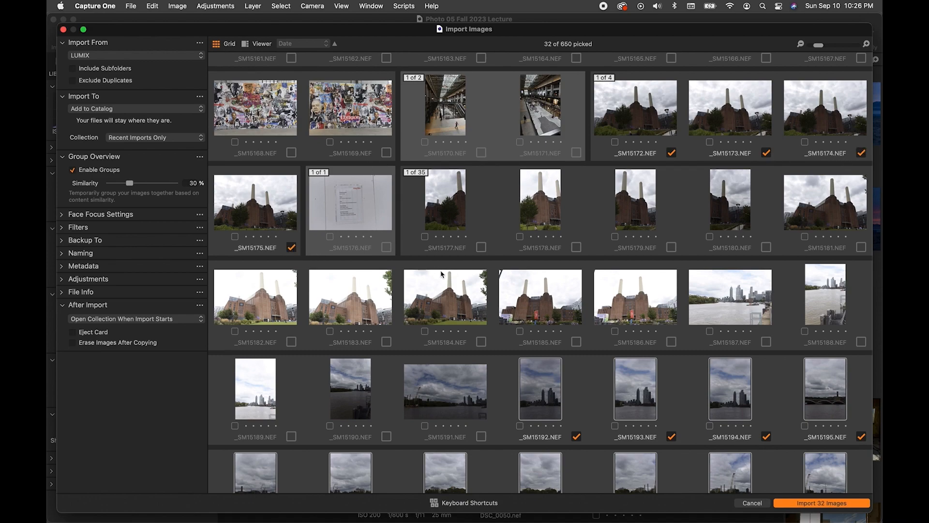
Select the power station images _SM15177.NEF through _SM15186.NEF and mark them for import
click(416, 224)
click(436, 219)
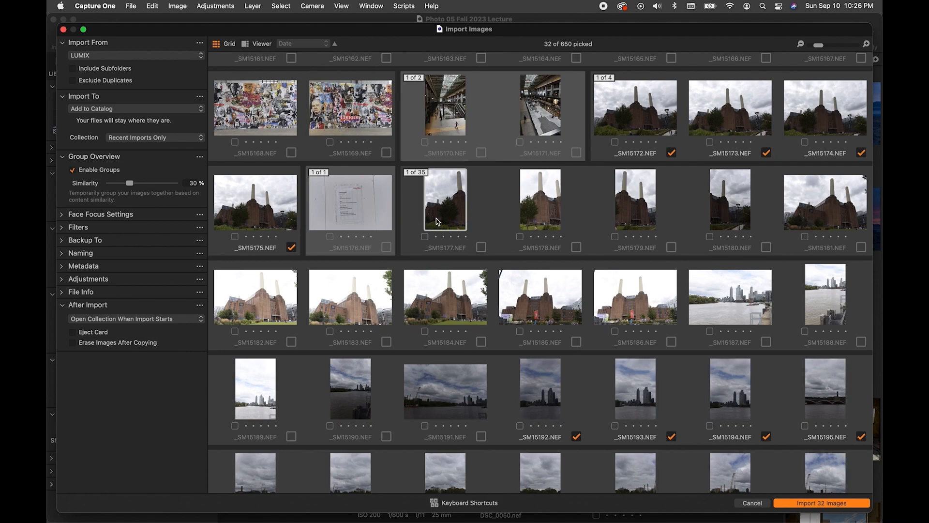
shift+click(625, 297)
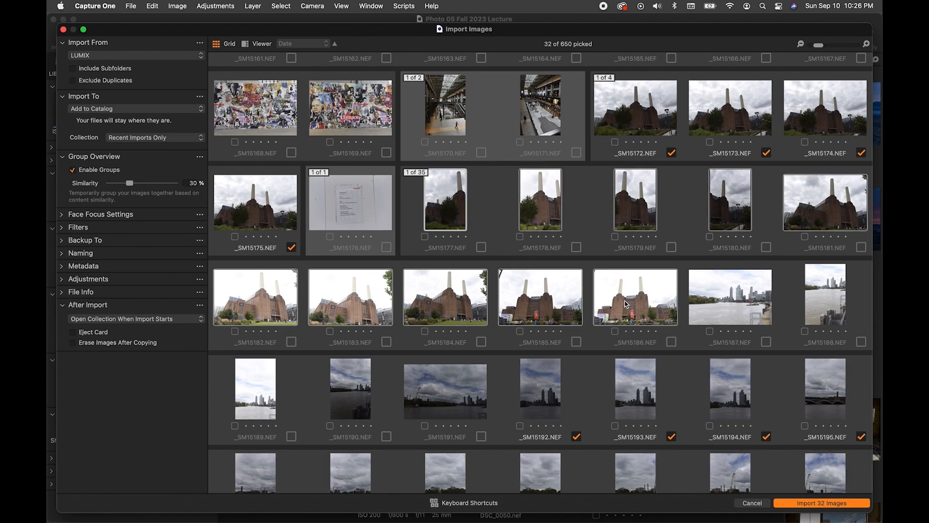
click(671, 342)
Look through the earlier LUMIX thumbnails back to the tower block shots to examine their similarity groups
scroll(672, 348, up, 10)
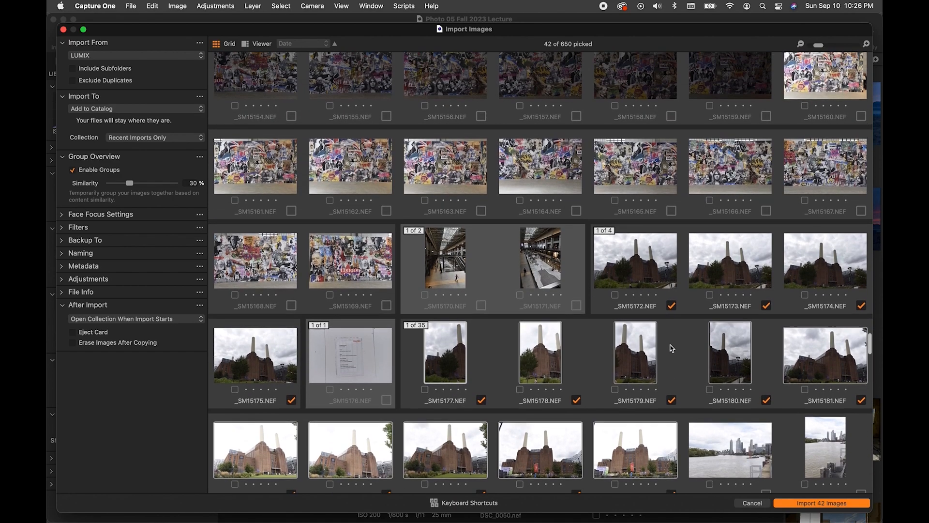
scroll(672, 348, up, 2)
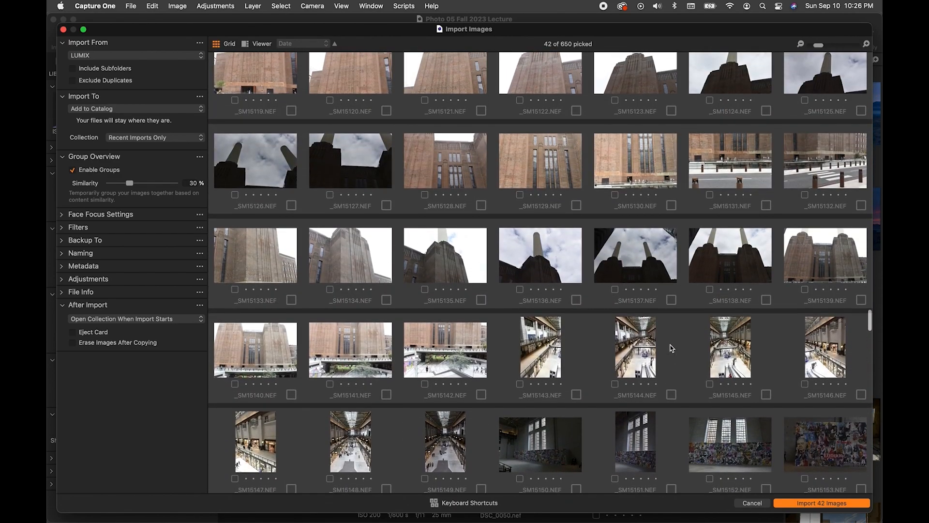
scroll(672, 347, up, 2)
scroll(668, 347, up, 10)
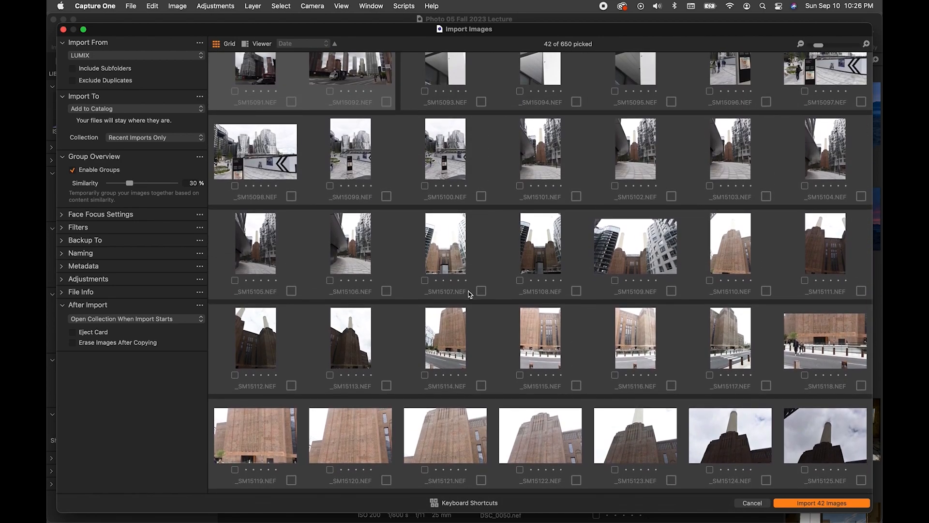
scroll(470, 256, up, 5)
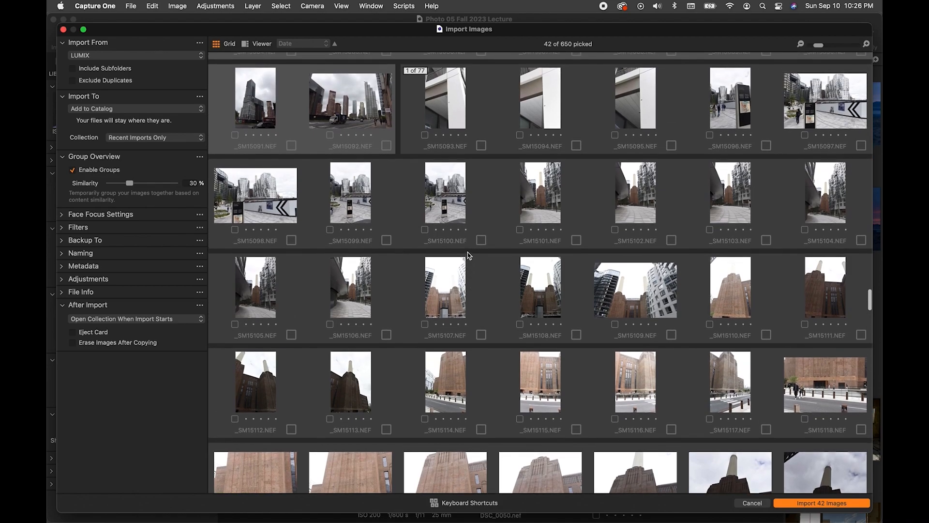
scroll(472, 254, down, 2)
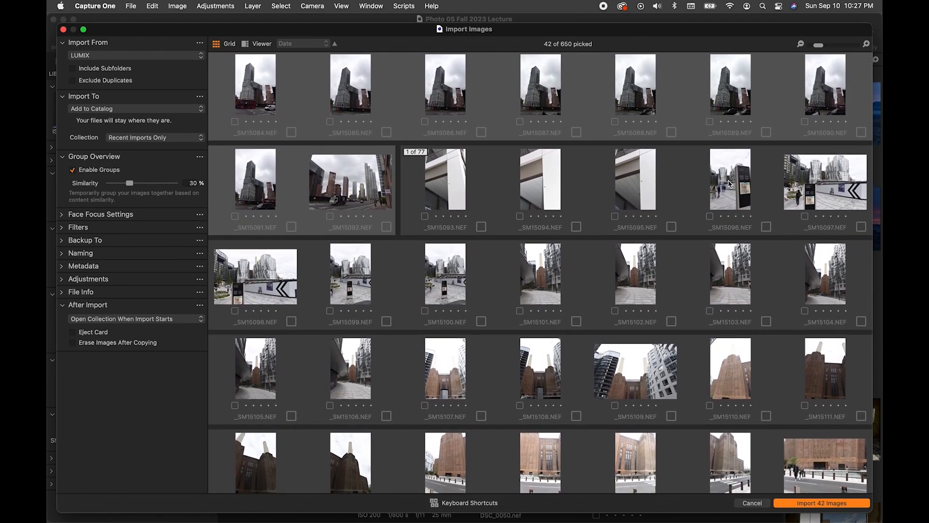
Select the power station images _SM15096.NEF through _SM15142.NEF and mark them all for import
click(730, 184)
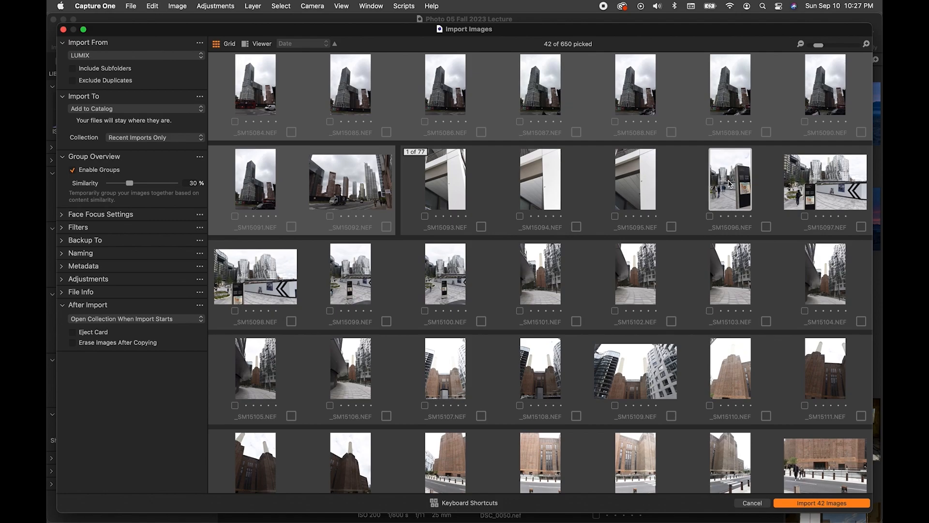
scroll(730, 185, down, 3)
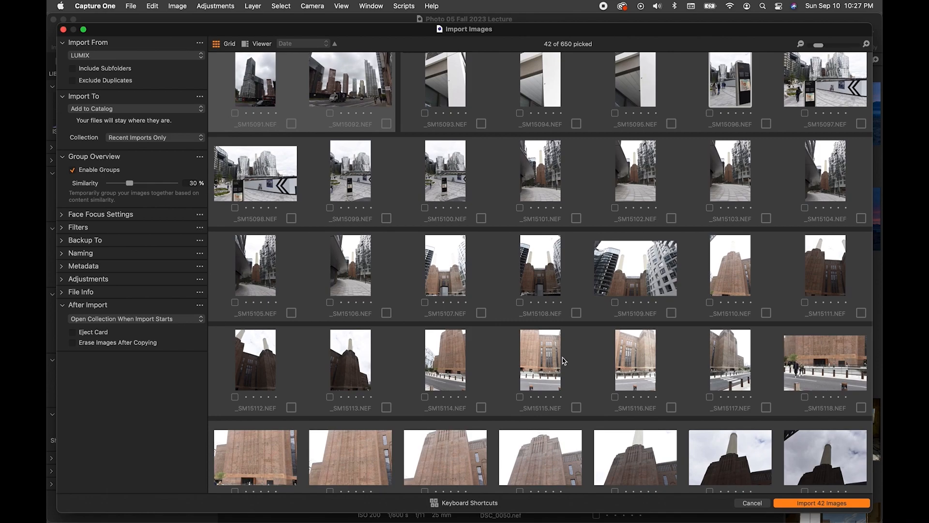
scroll(564, 361, down, 7)
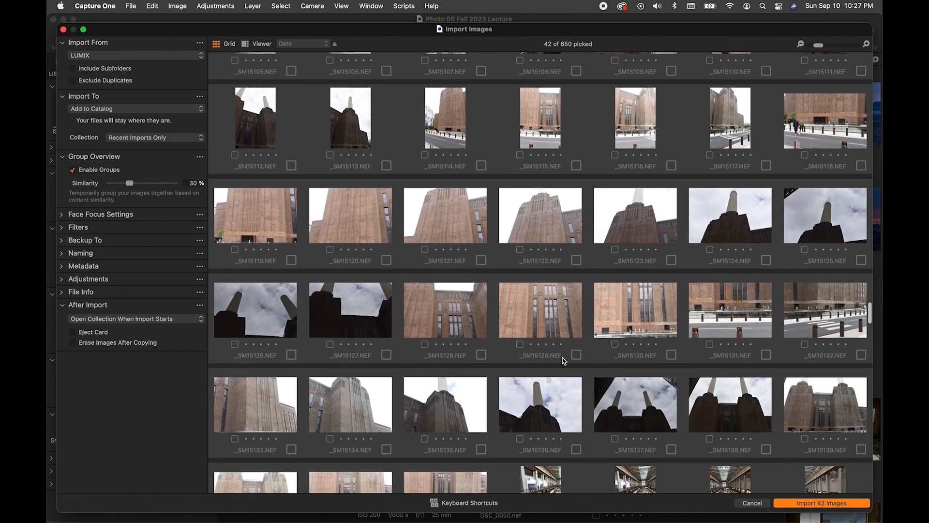
scroll(565, 361, down, 2)
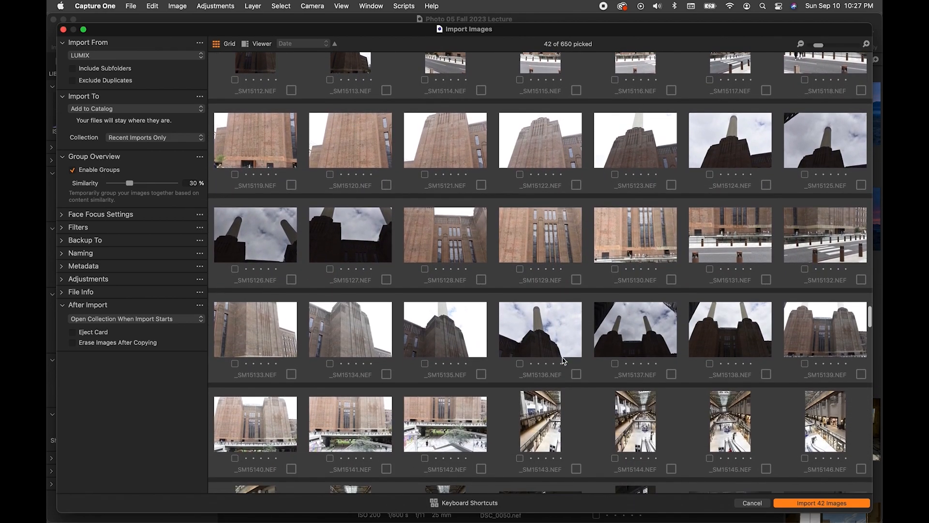
key(super+a)
shift+click(481, 469)
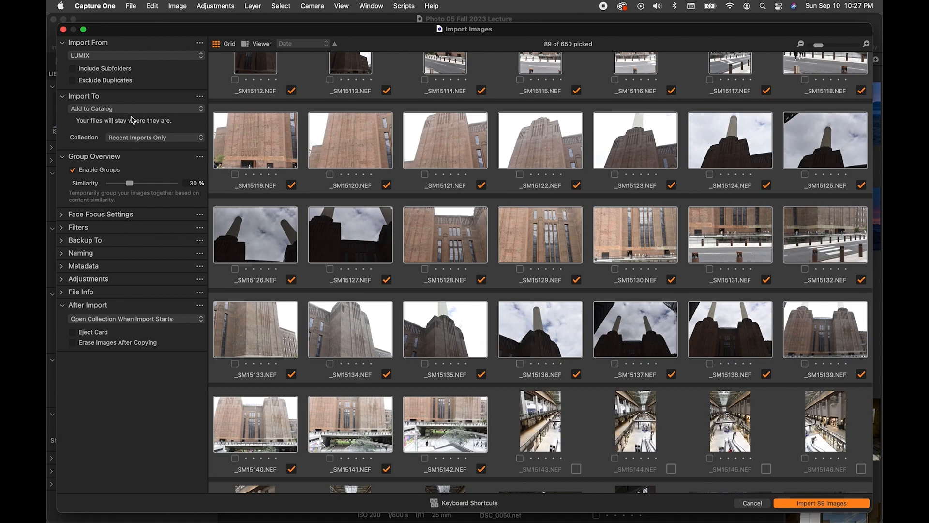
Set the import destination to Copy into Catalog
click(125, 109)
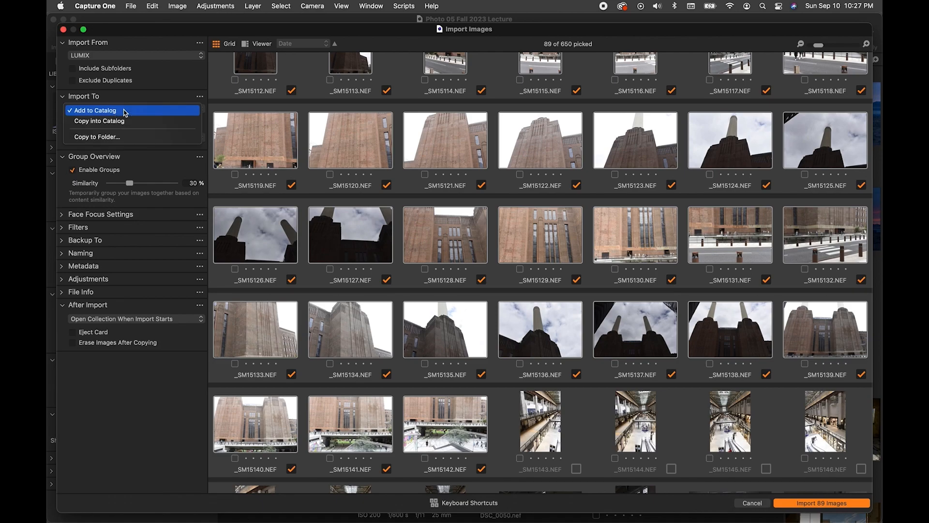
click(141, 122)
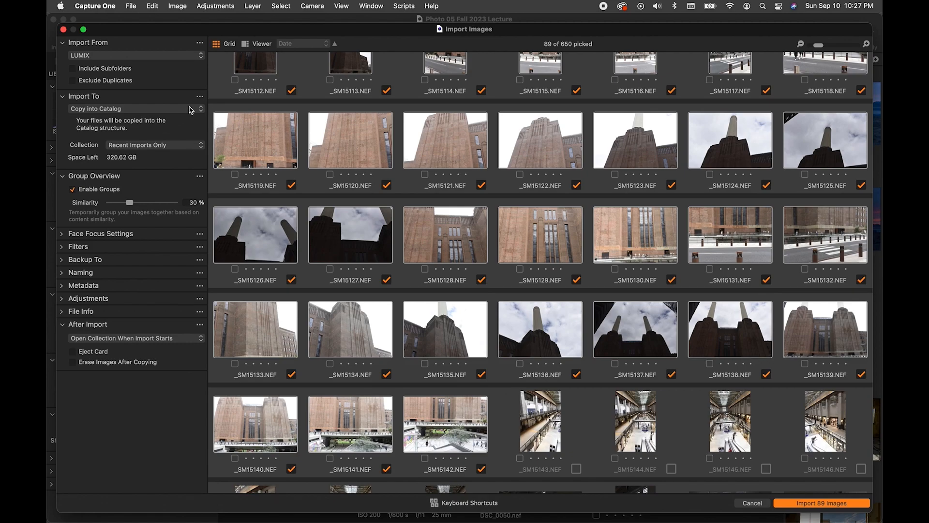
click(199, 98)
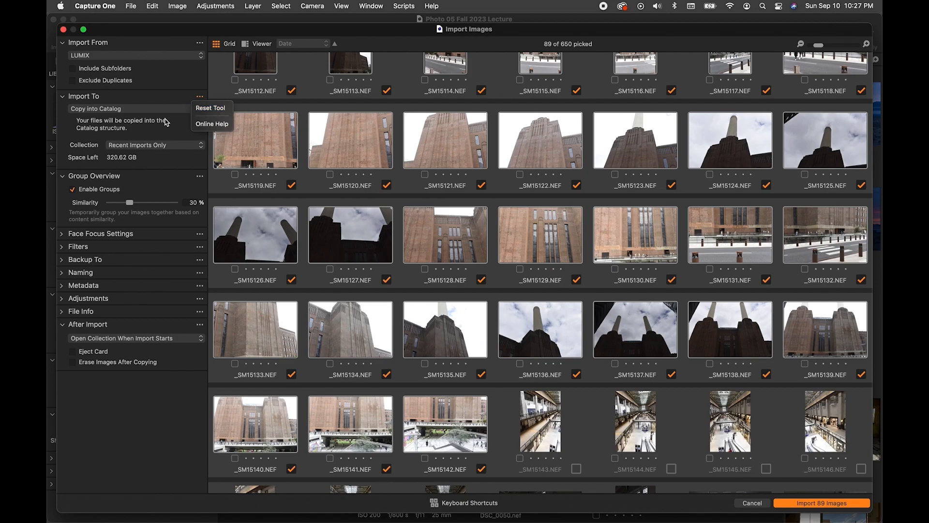
click(173, 127)
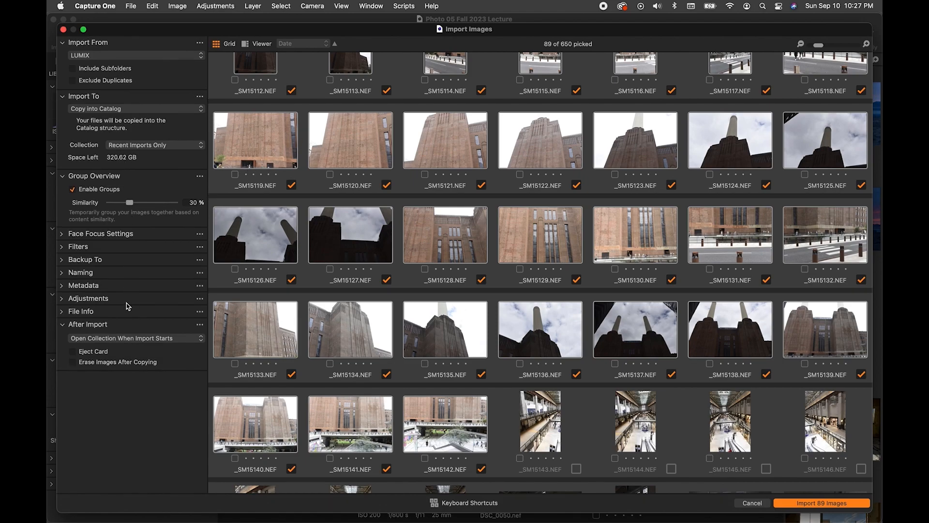
Look through the Naming and Metadata import options, collapse After Import and expand File Info
click(63, 312)
click(62, 312)
click(63, 273)
click(65, 274)
click(65, 287)
click(64, 287)
click(65, 326)
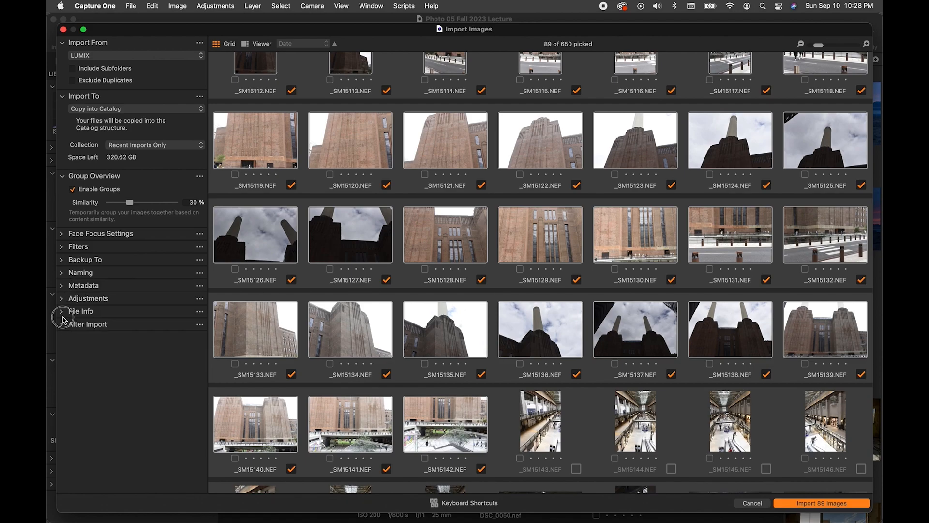
click(64, 313)
Examine the import Filters, collapsing each category from Rating to Camera Model, and close the Filters section
click(65, 248)
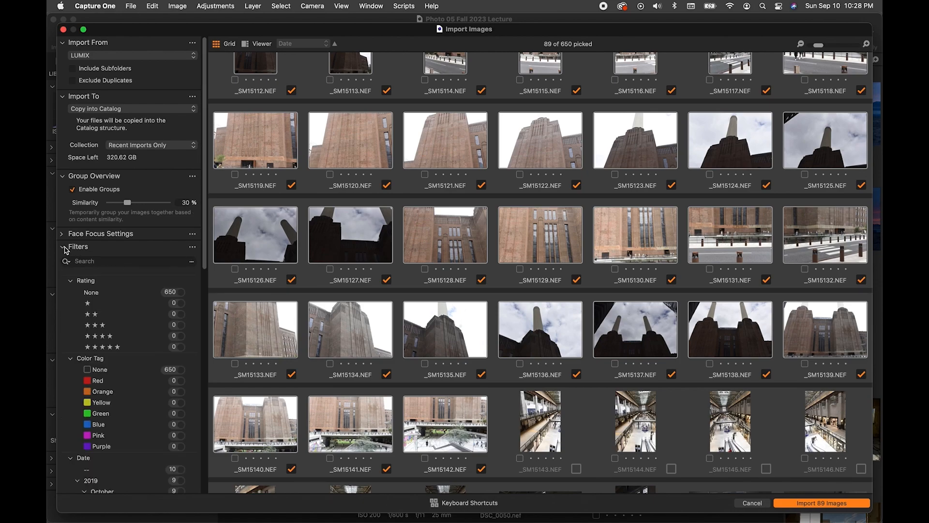
click(71, 280)
click(71, 293)
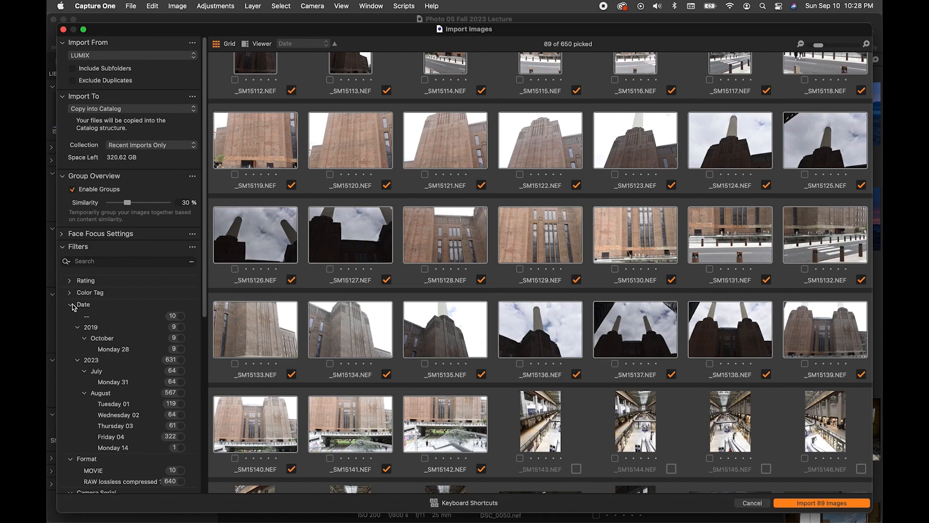
click(71, 305)
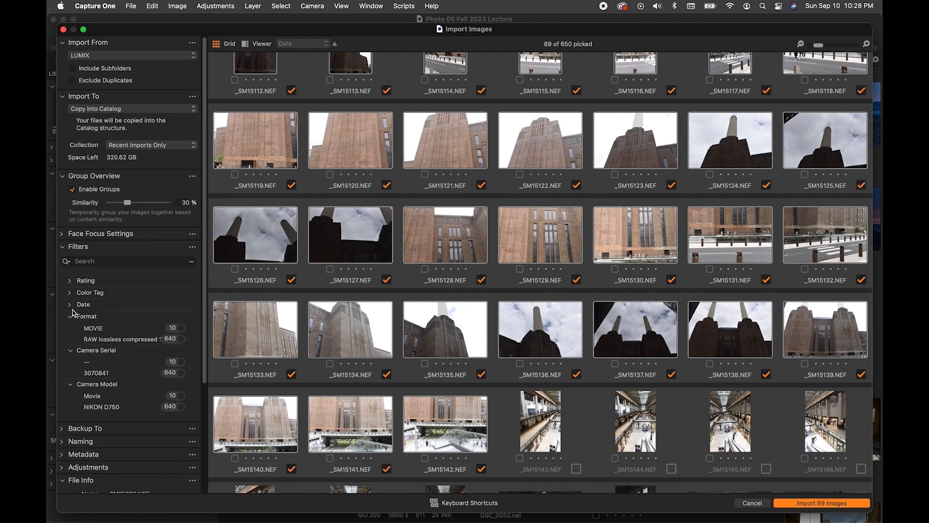
click(72, 317)
click(71, 329)
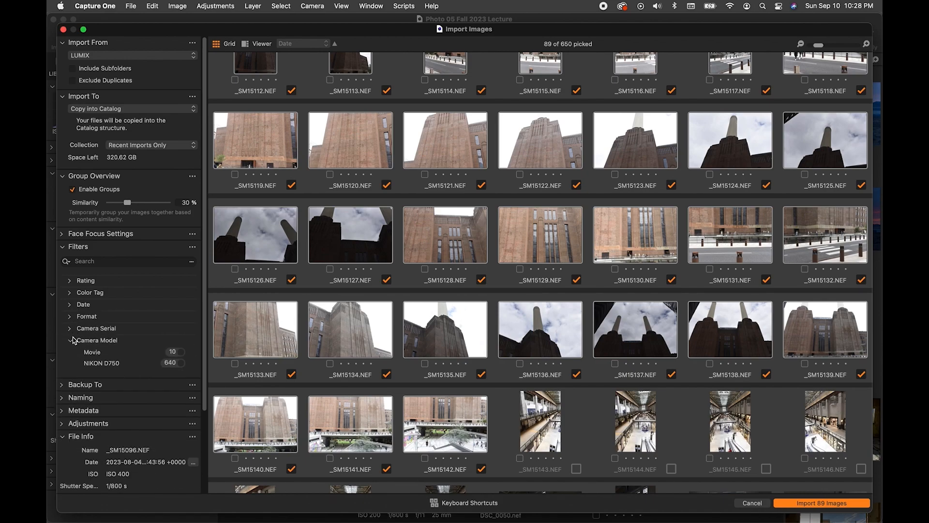
click(71, 341)
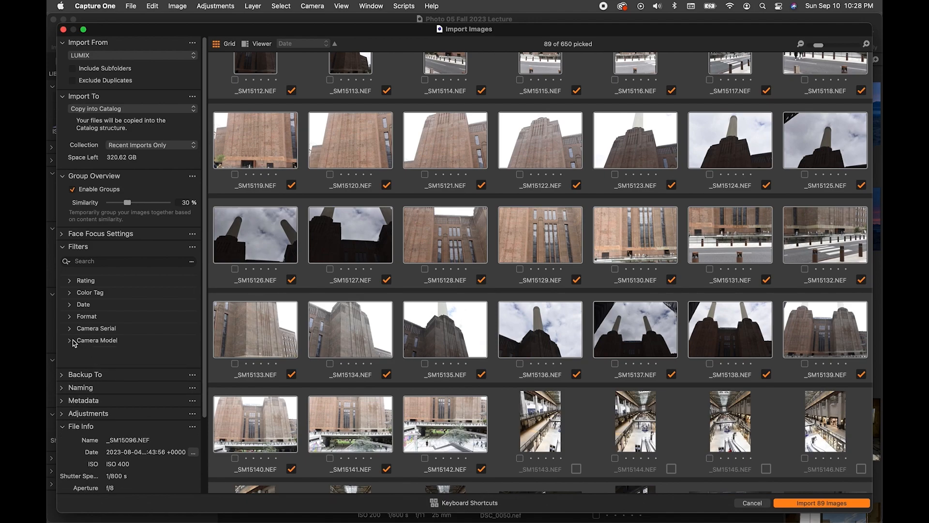
click(62, 248)
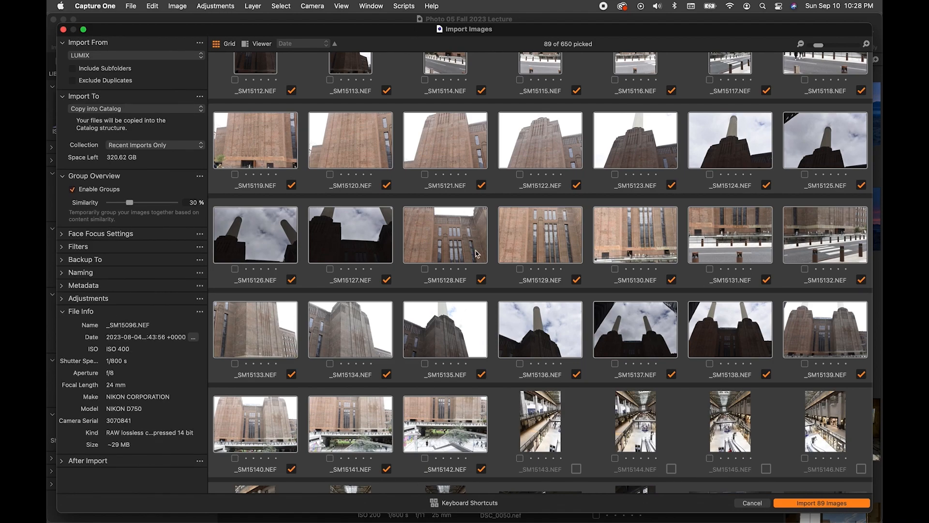
Review the picked thumbnails, enable Eject Card under After Import and import the picked images
scroll(477, 254, up, 5)
scroll(477, 253, down, 1)
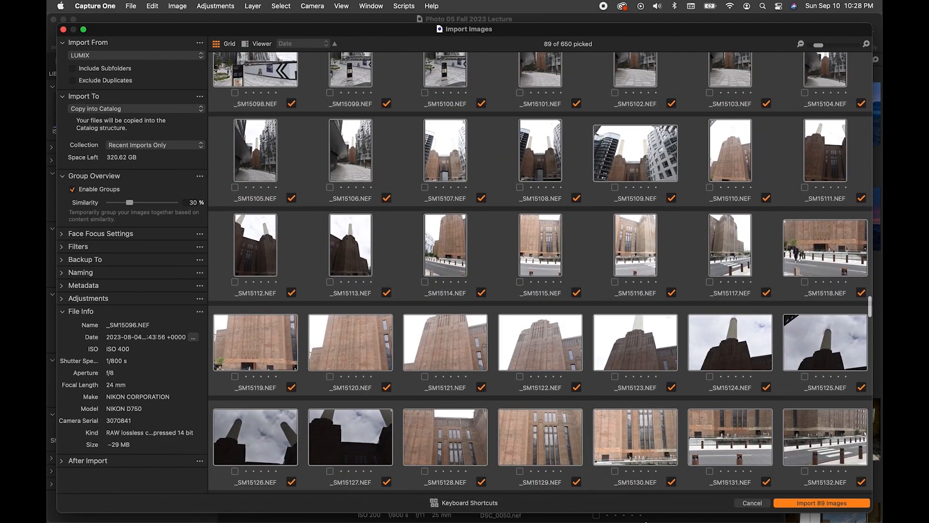
scroll(859, 490, down, 6)
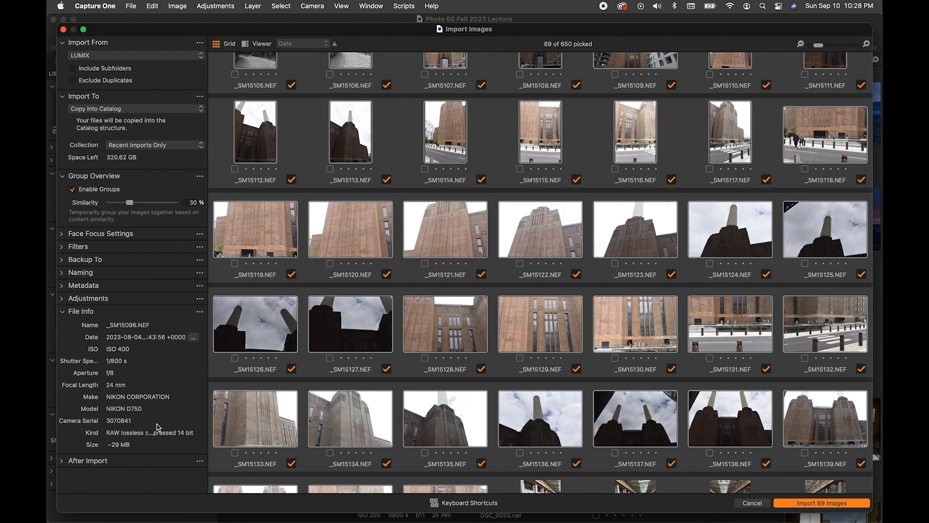
click(66, 462)
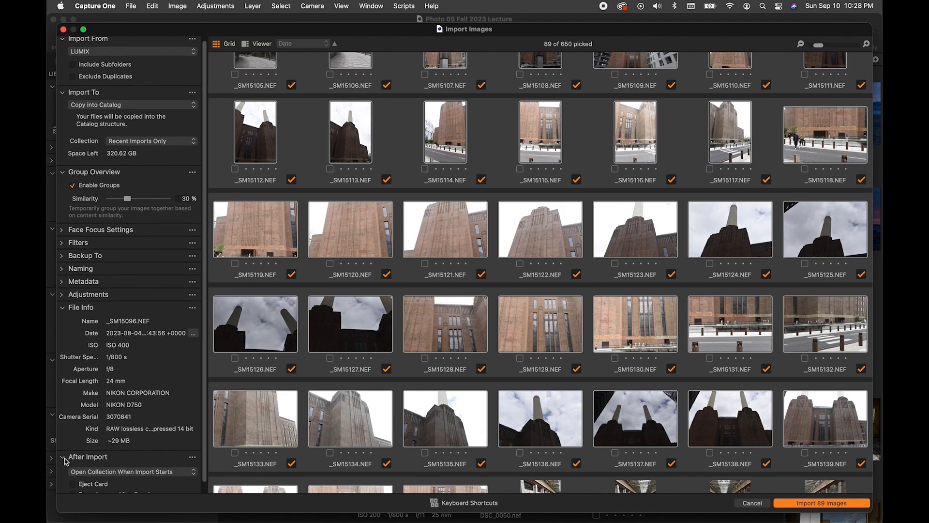
click(135, 462)
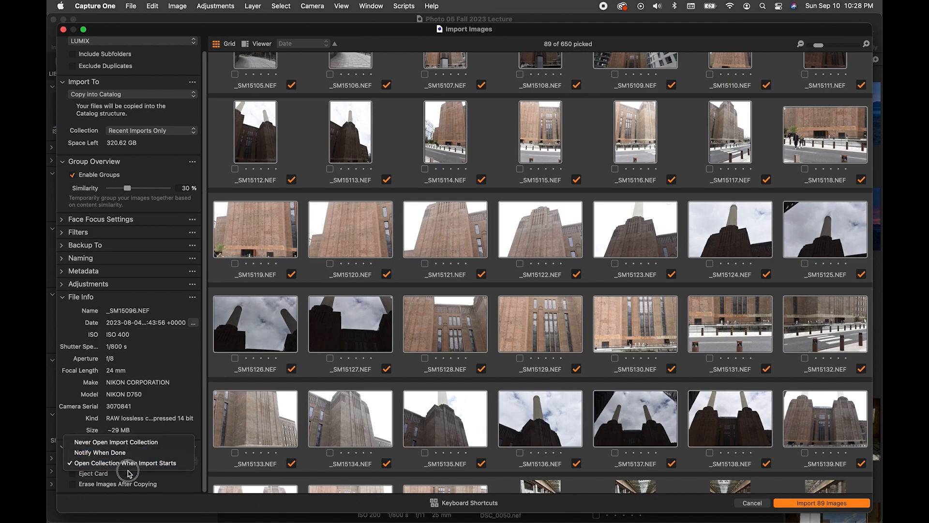
click(180, 407)
click(72, 474)
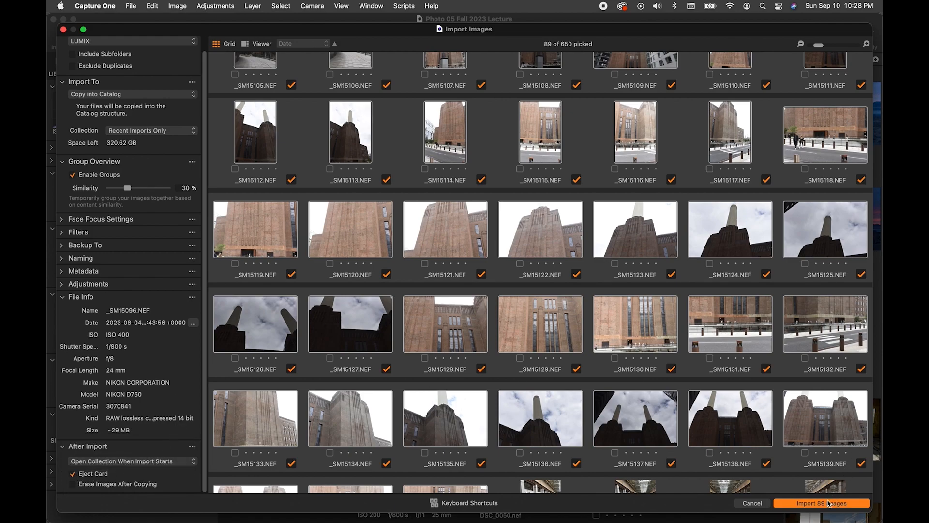
click(806, 503)
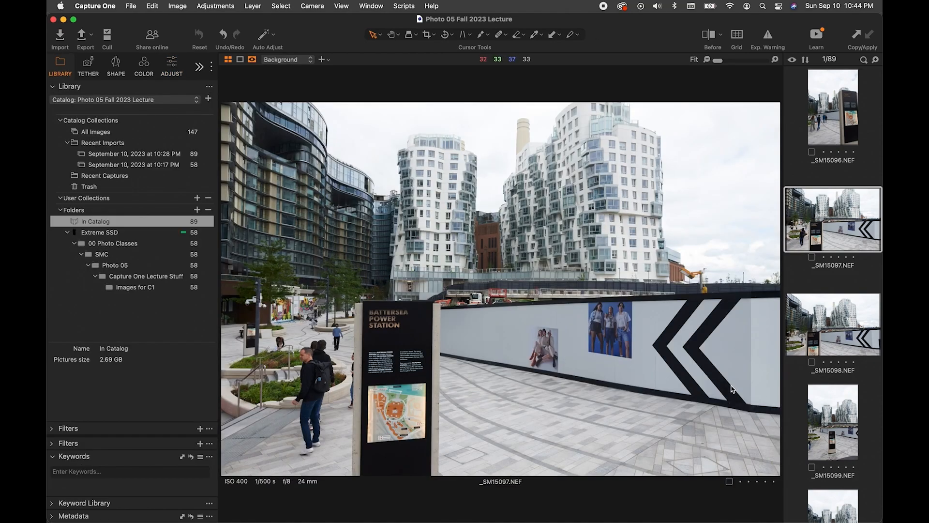
Show image _SM15097.NEF in the library and collapse the Extreme SSD folder tree
right_click(662, 361)
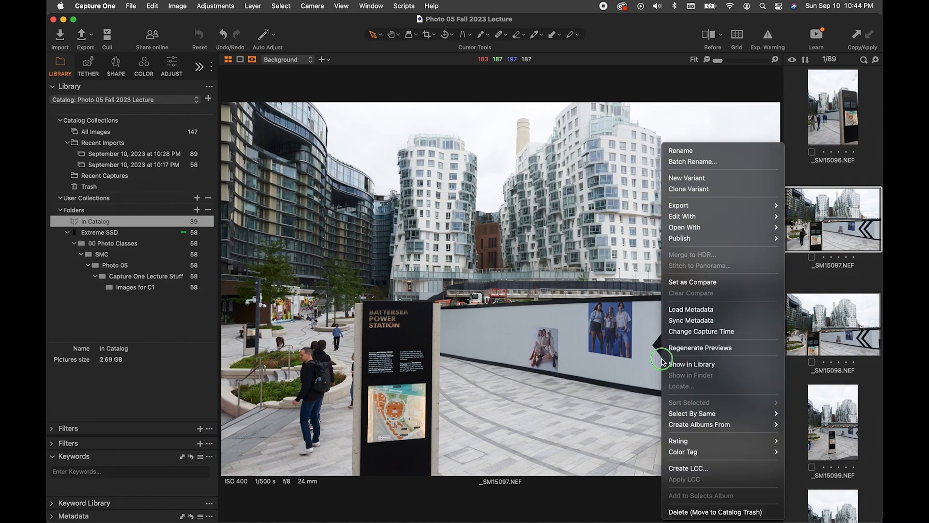
click(688, 367)
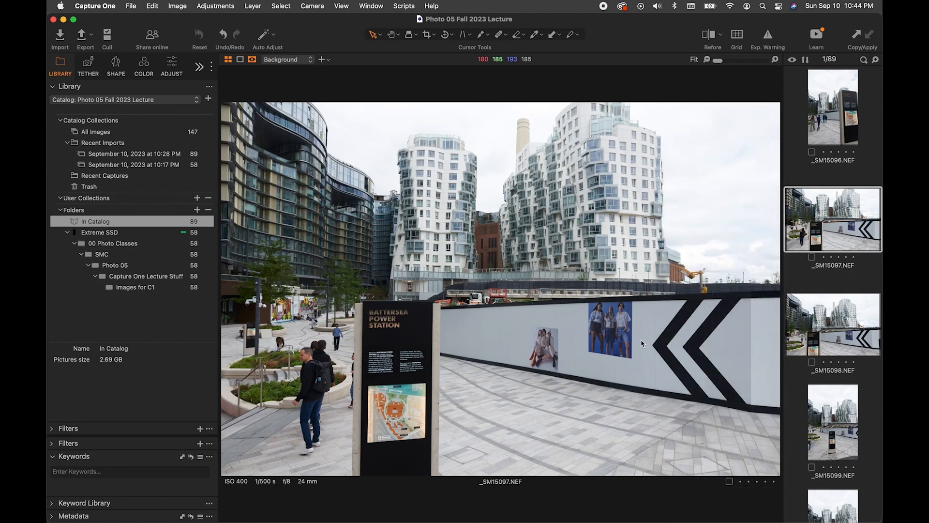
click(66, 233)
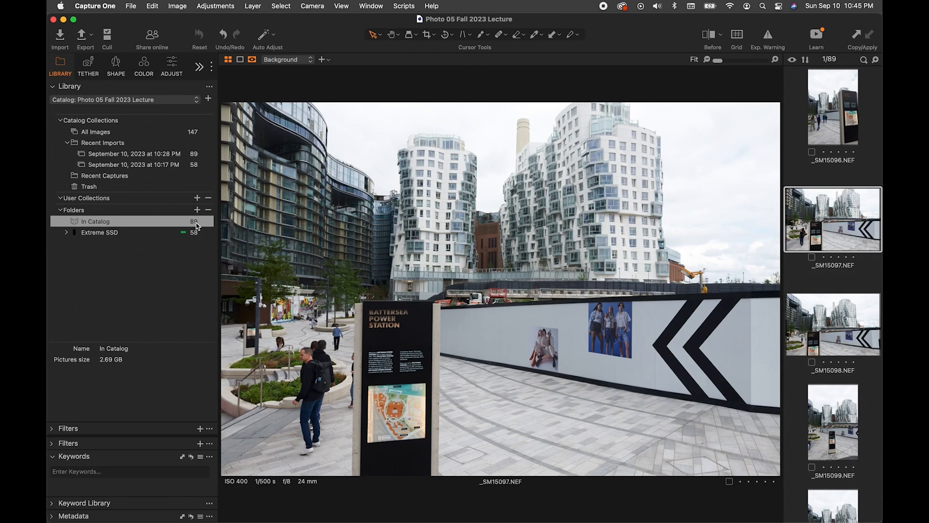
Switch to Finder and show the contents of the Extreme SSD drive in a new window
key(super+Tab)
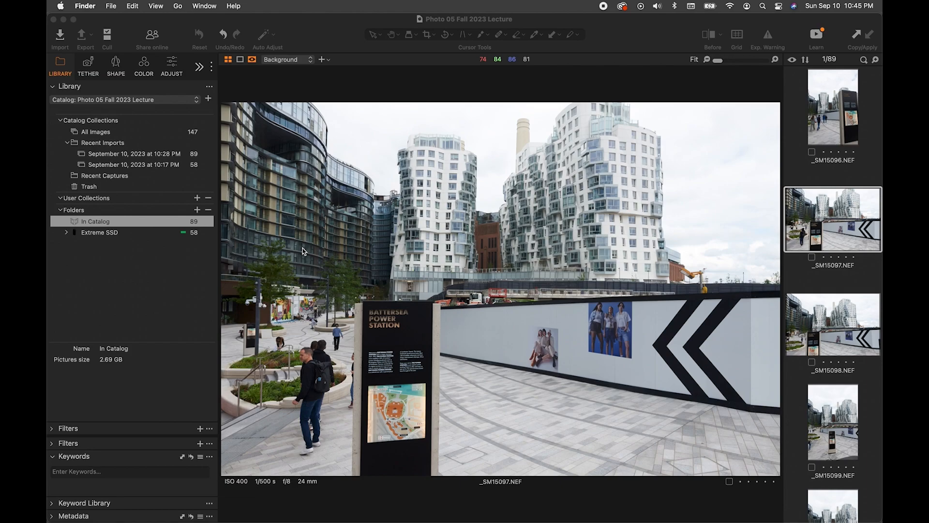
click(340, 43)
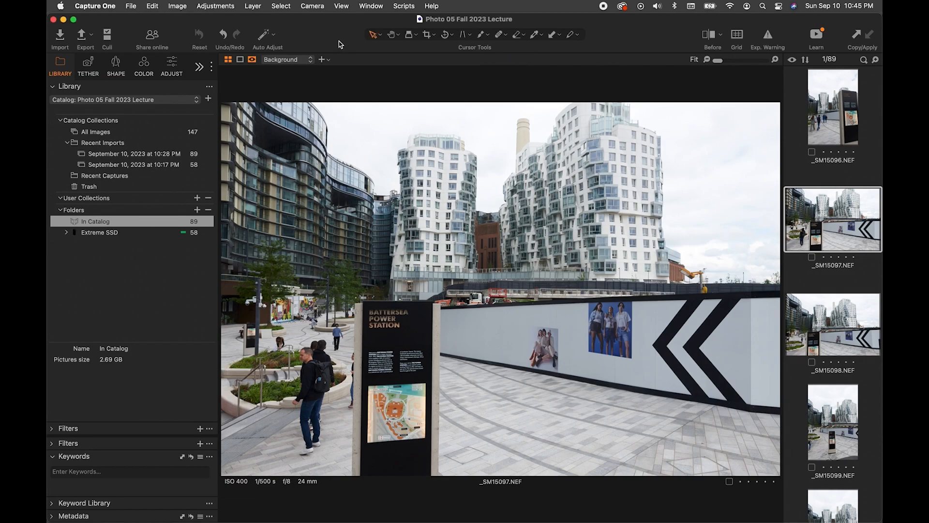
key(super+Tab)
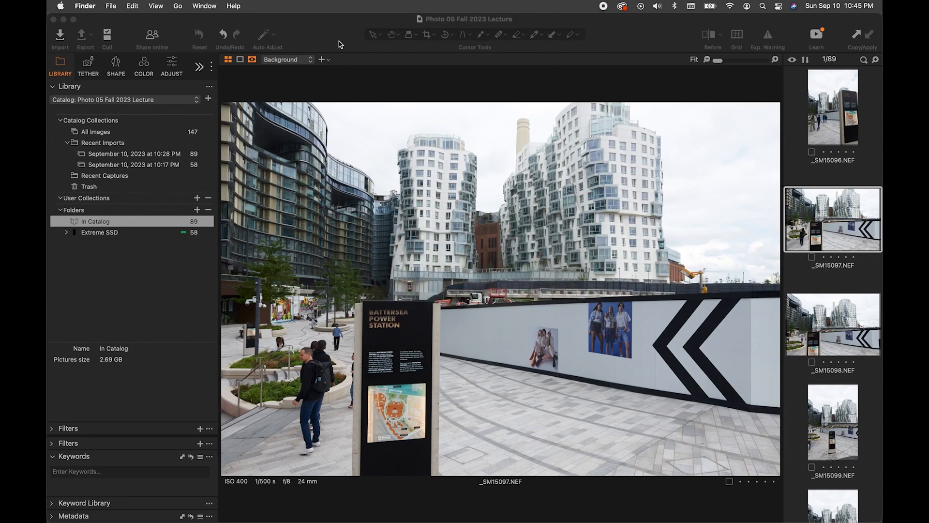
key(super+n)
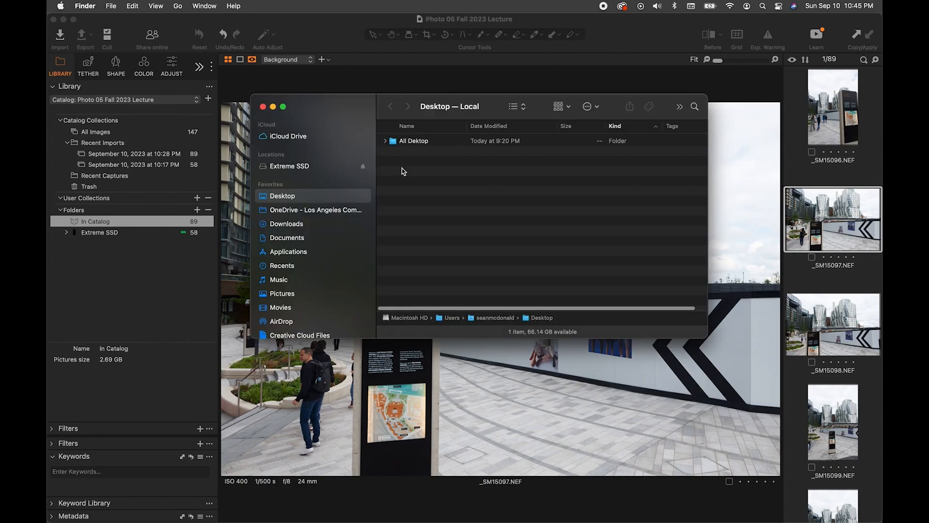
click(328, 167)
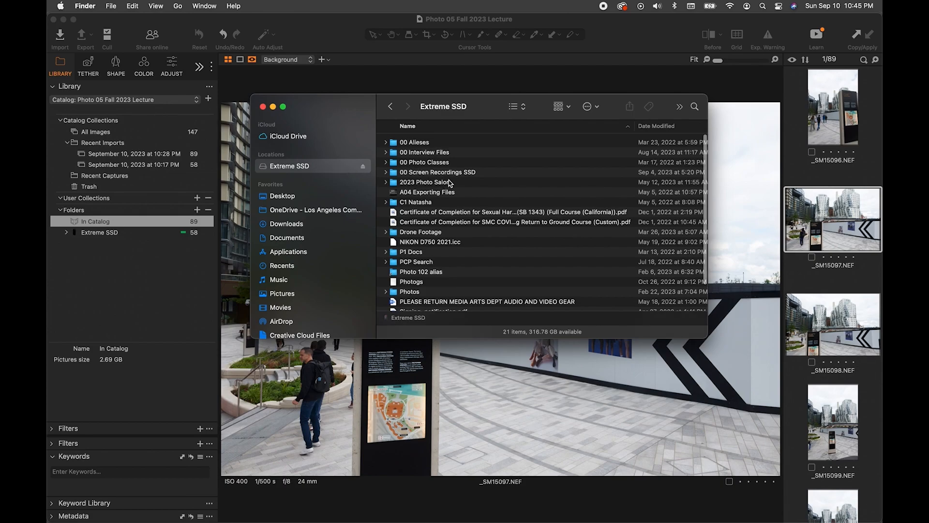
Open Photo 05 alias in 00 Alieses, go into Photo 5 Fall 2023 and preview the Photo 05 Fall 2023 Lecture catalog's file details
click(435, 141)
double_click(437, 141)
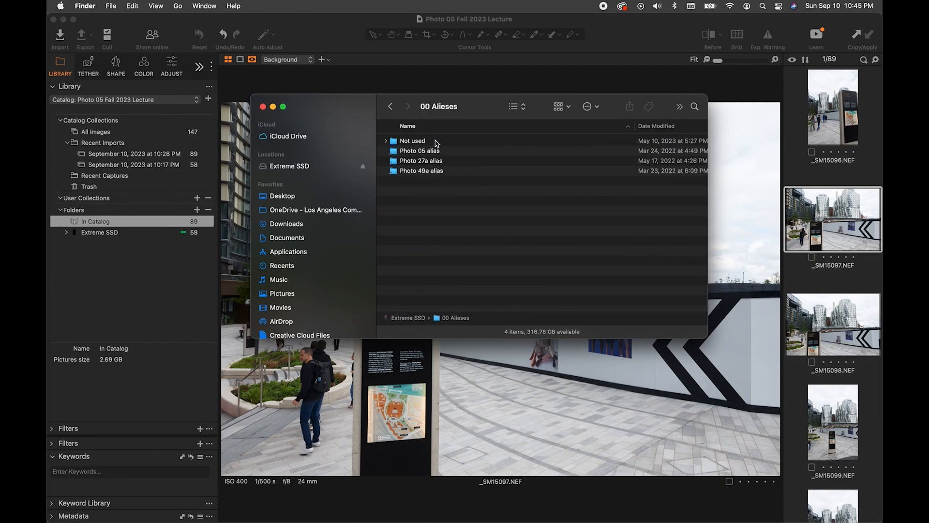
click(444, 152)
double_click(443, 152)
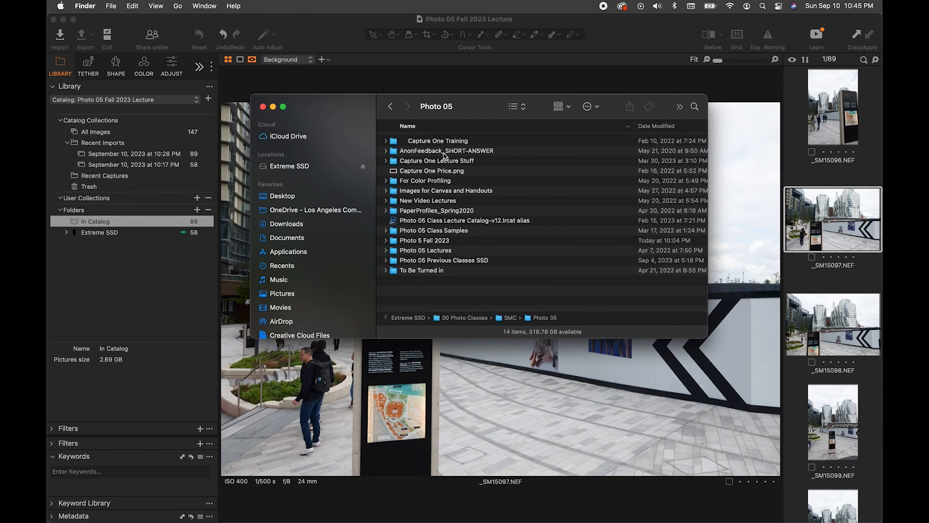
double_click(444, 240)
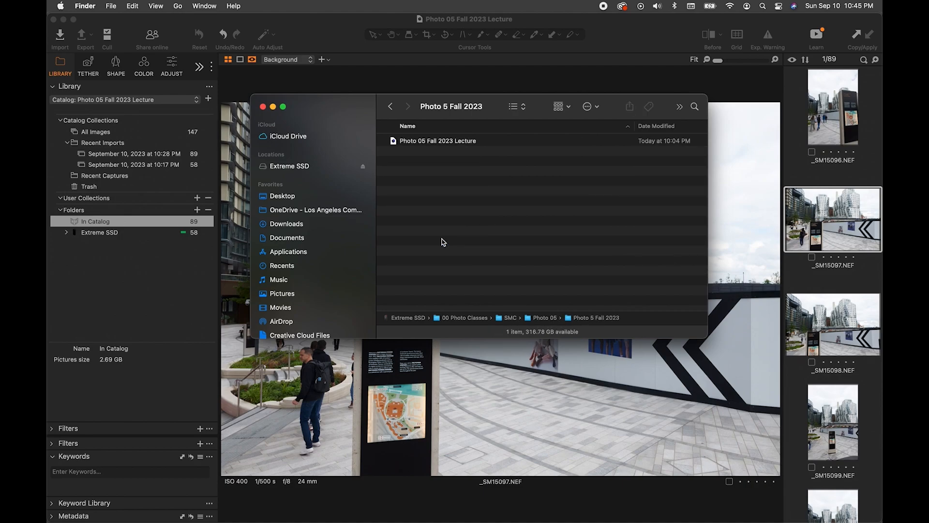
click(434, 141)
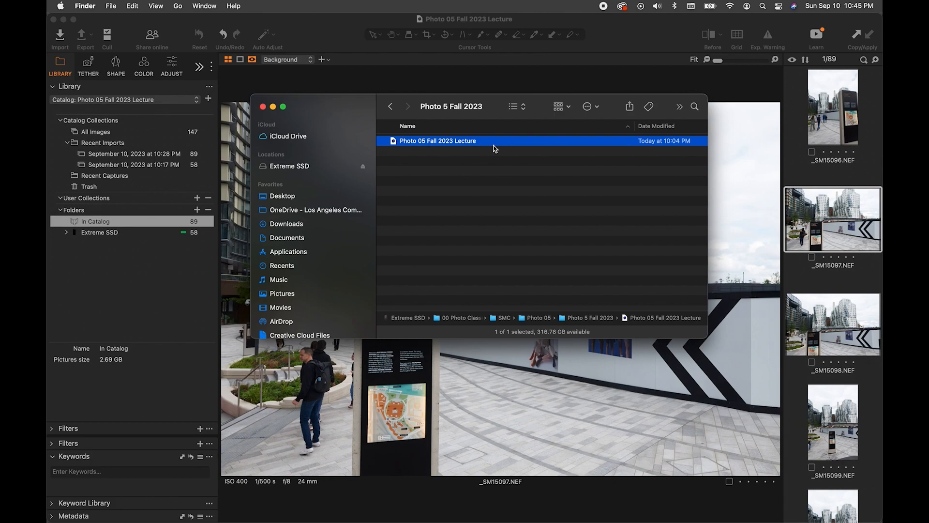
key(space)
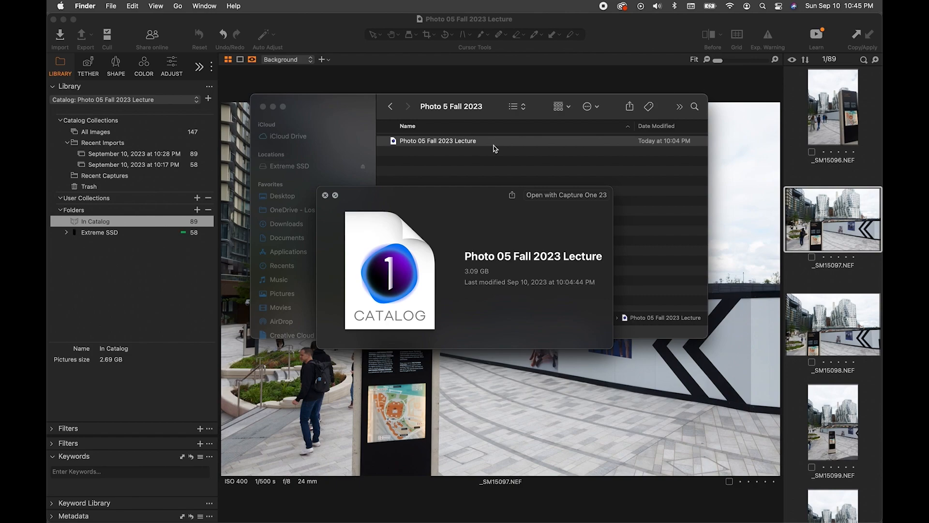
Close the file preview and show the package contents of the Photo 05 Fall 2023 Lecture catalog
key(space)
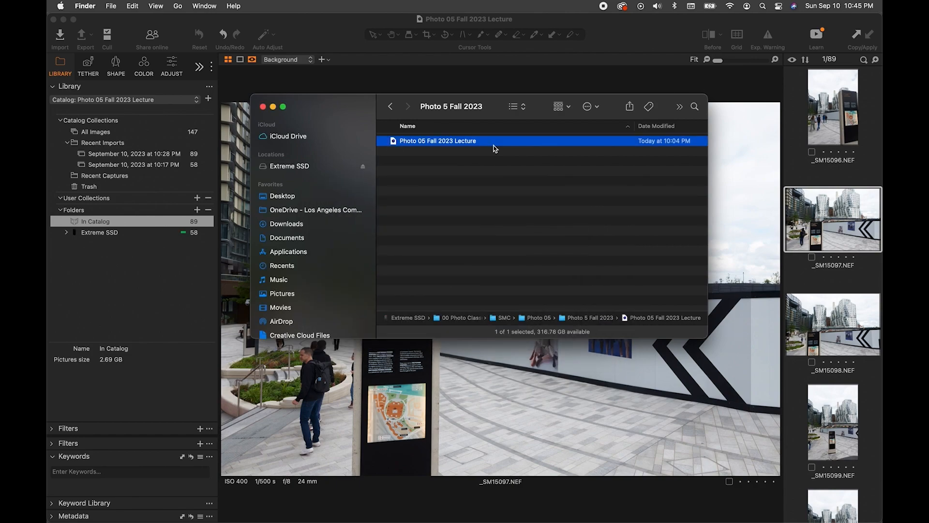
right_click(505, 141)
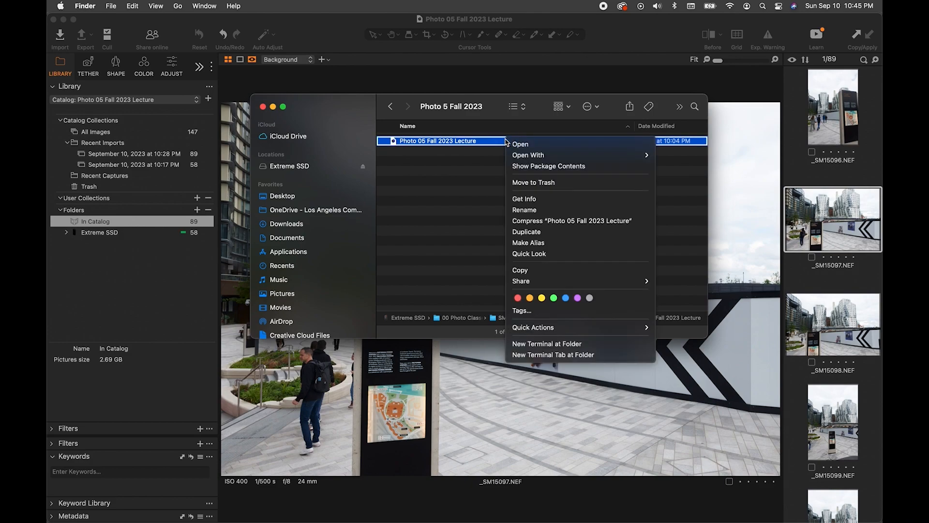
click(526, 166)
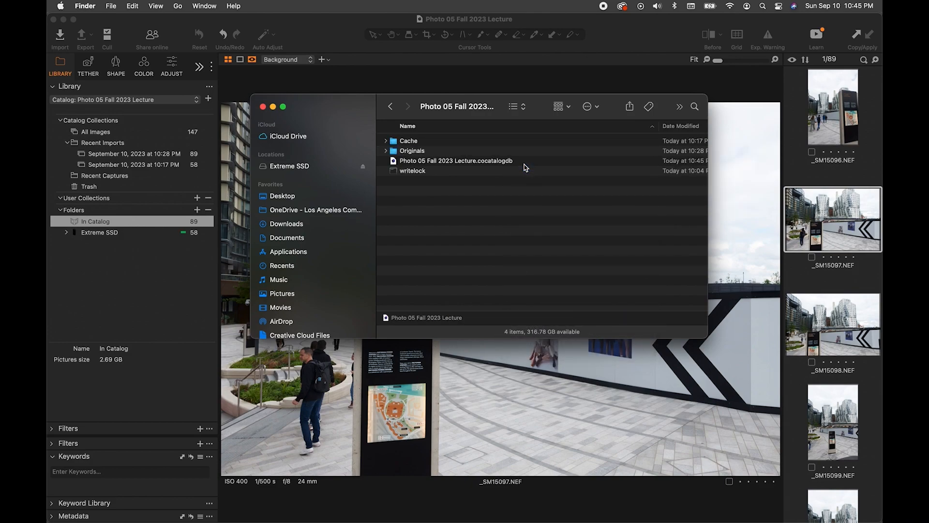
Expand the Originals folder through 2023, 09 and 11 to folder 59 and look through its NEF files
click(403, 152)
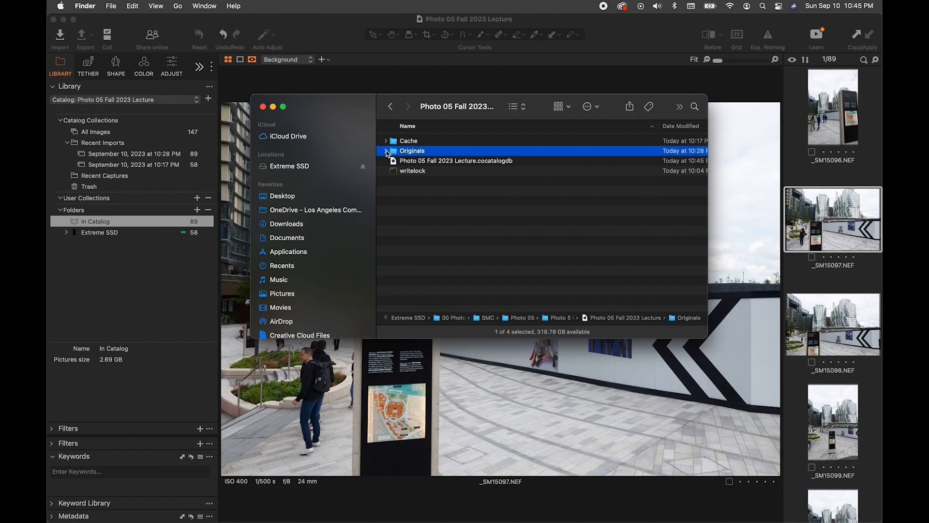
click(386, 151)
click(394, 160)
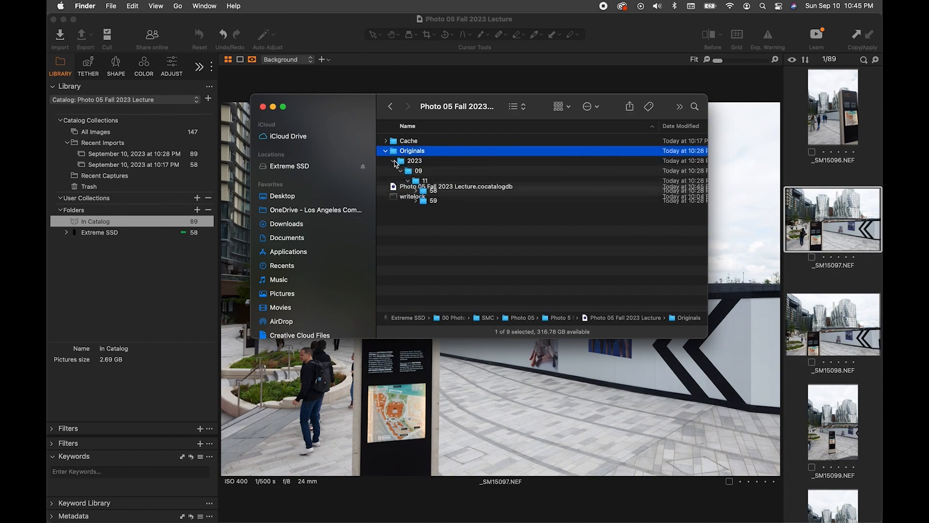
click(400, 170)
click(407, 180)
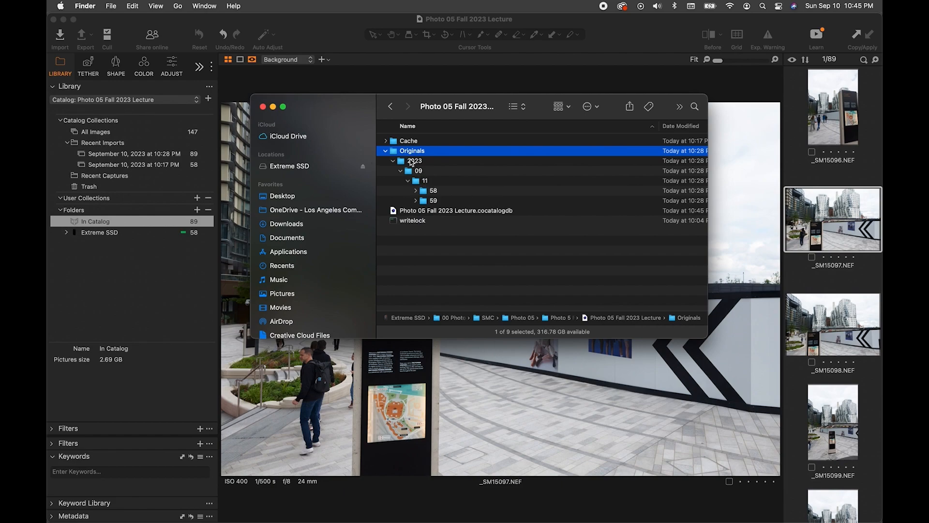
click(415, 200)
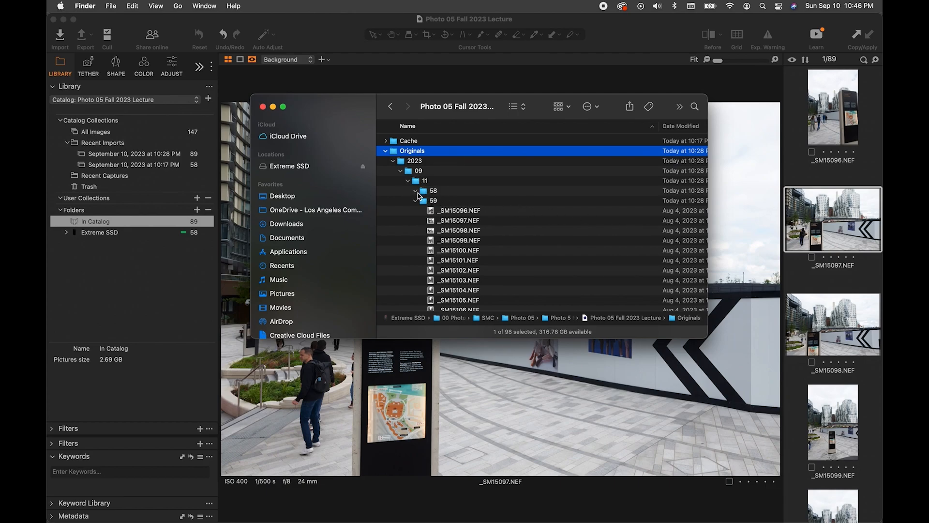
scroll(480, 237, down, 10)
scroll(480, 236, down, 10)
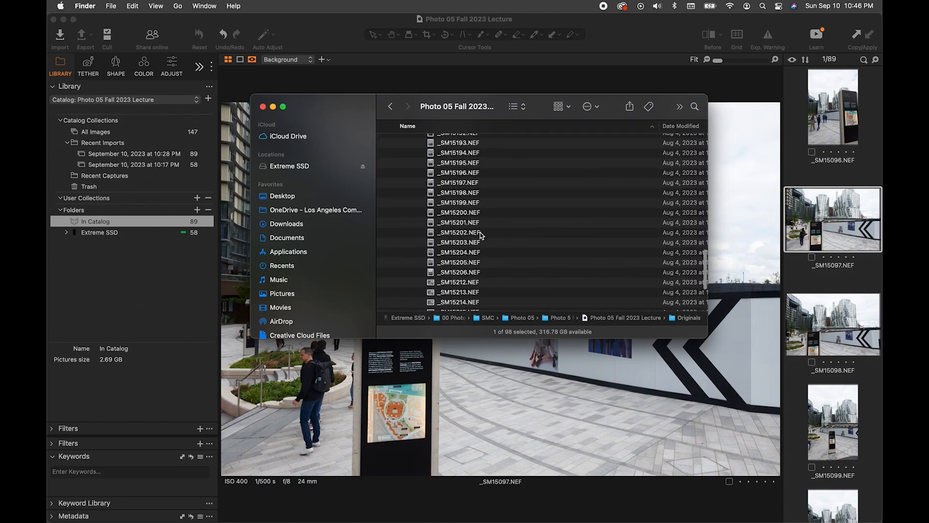
scroll(479, 232, up, 20)
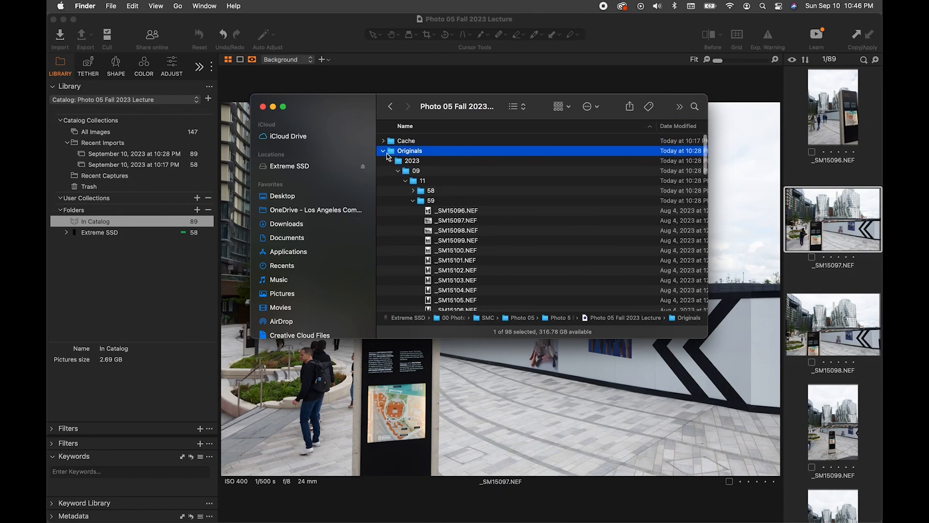
Collapse the Originals folder, go back to the Photo 5 Fall 2023 folder and switch back to Capture One
click(383, 151)
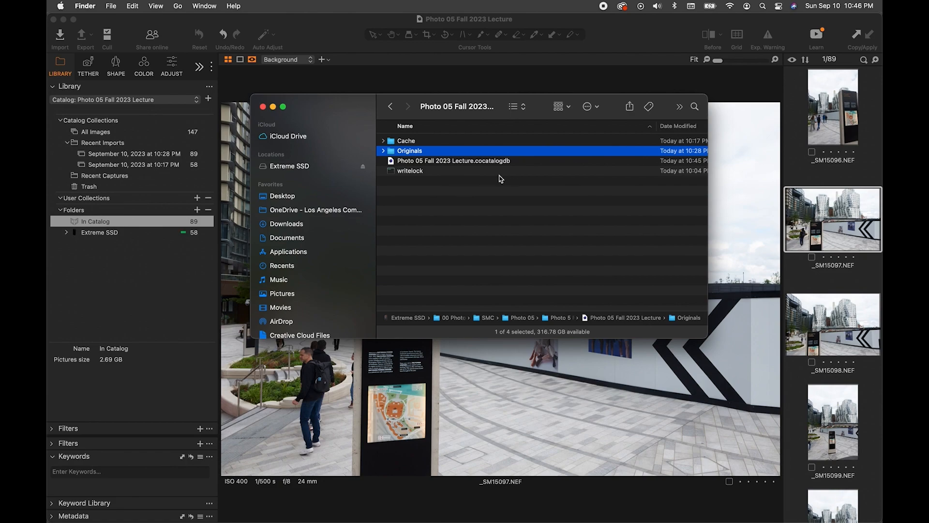
click(390, 106)
right_click(432, 143)
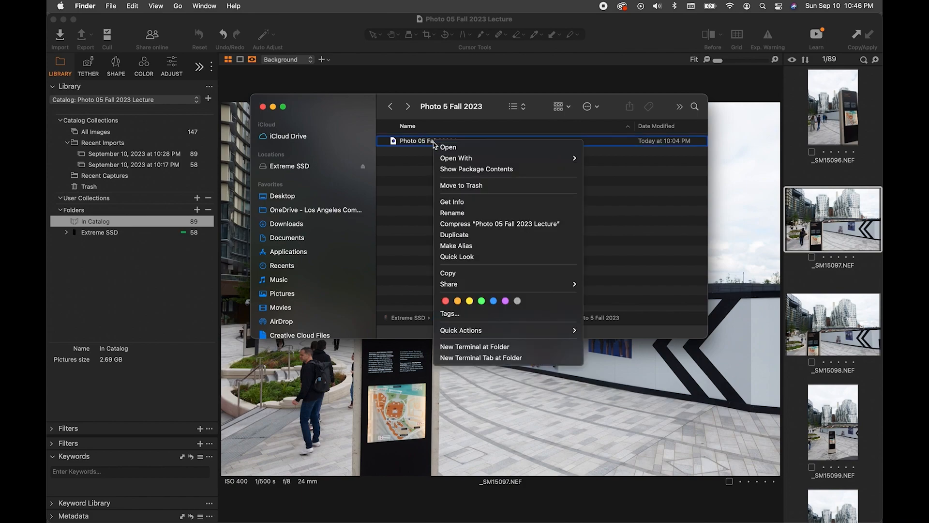
click(401, 165)
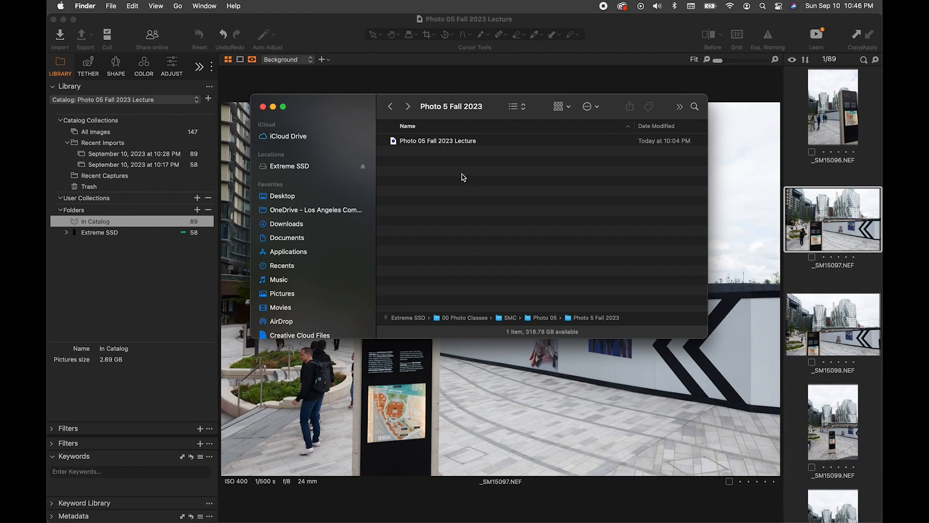
click(342, 91)
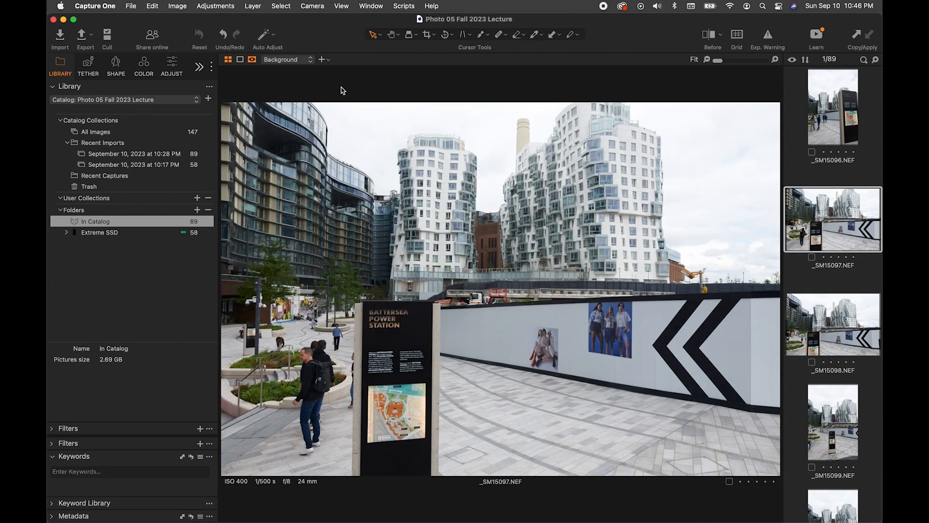